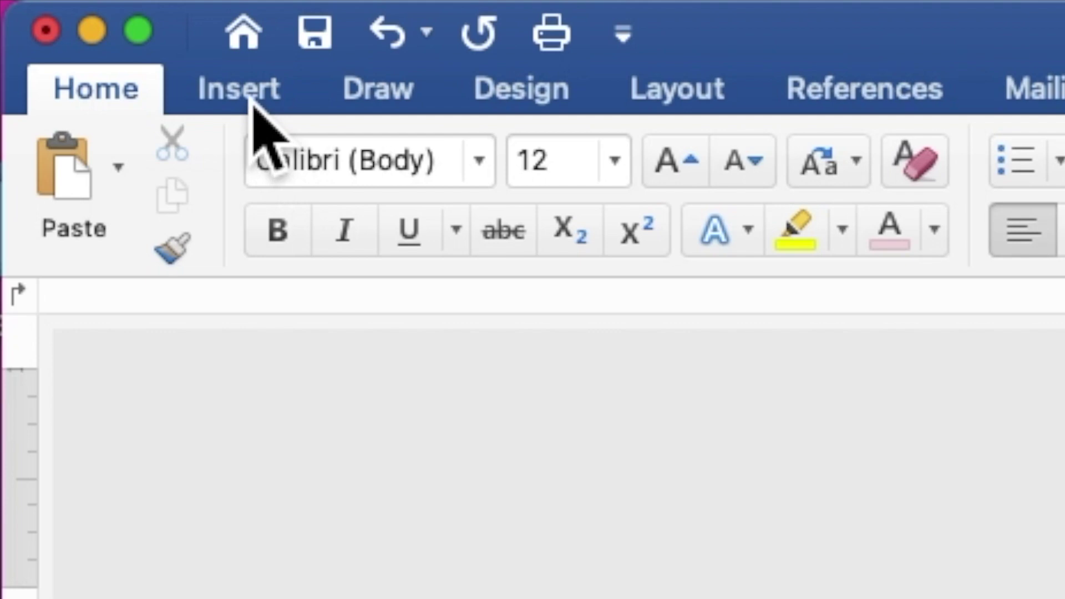
- Insert the GREENERY SUNFLOWERS.jpg border picture from the SUNFLOWERS folder onto the page
click(252, 103)
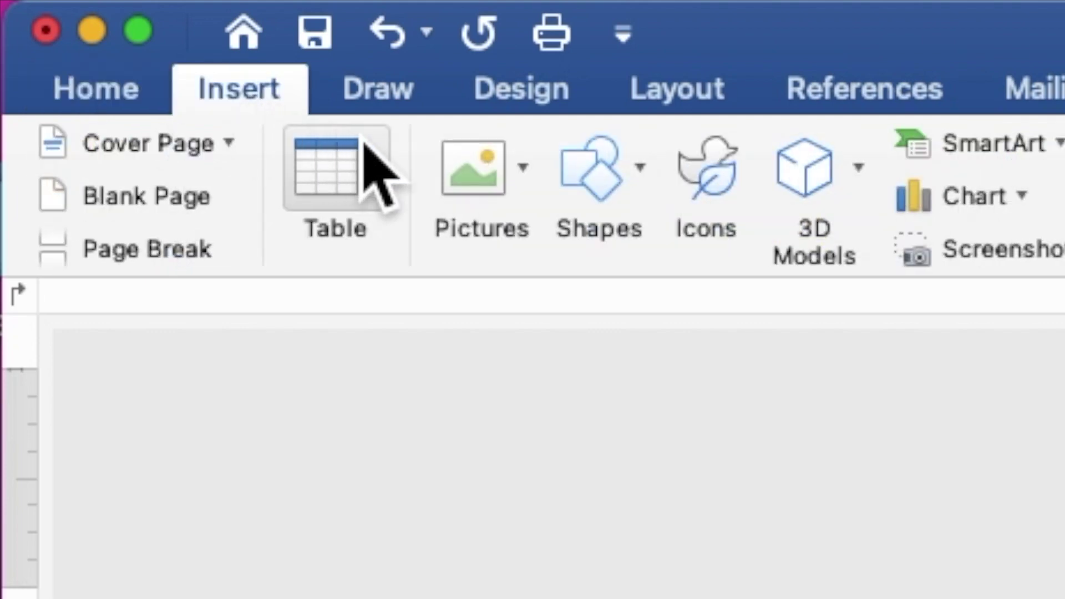
click(499, 181)
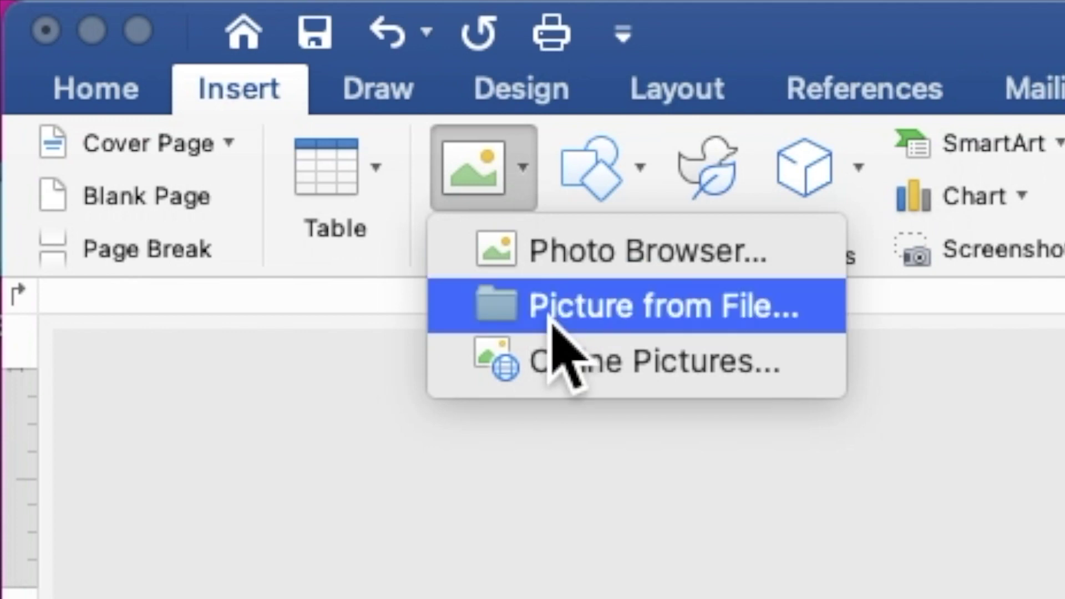
click(549, 308)
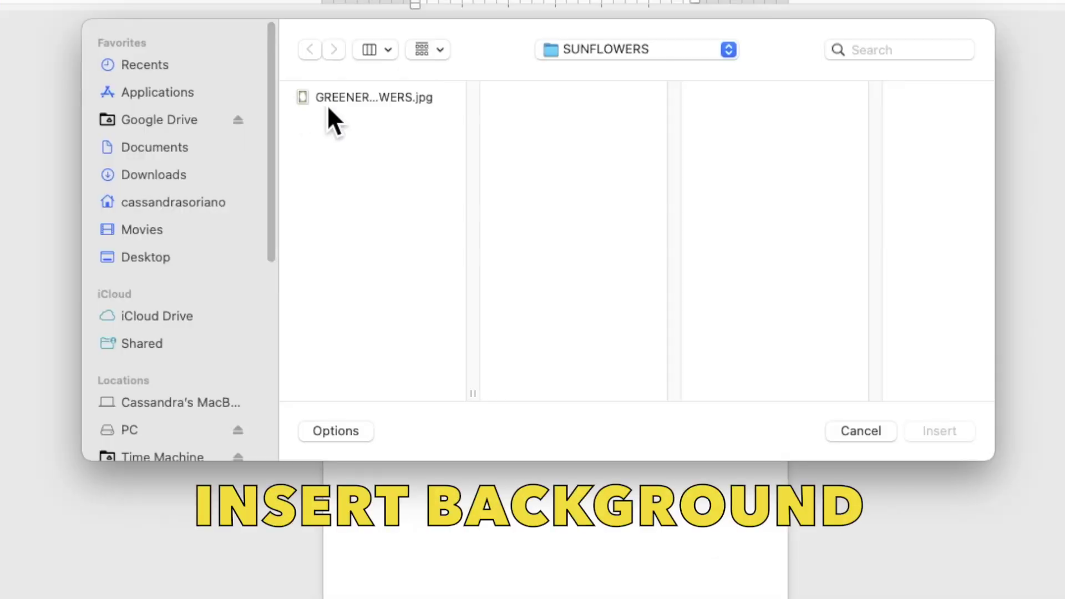
click(363, 151)
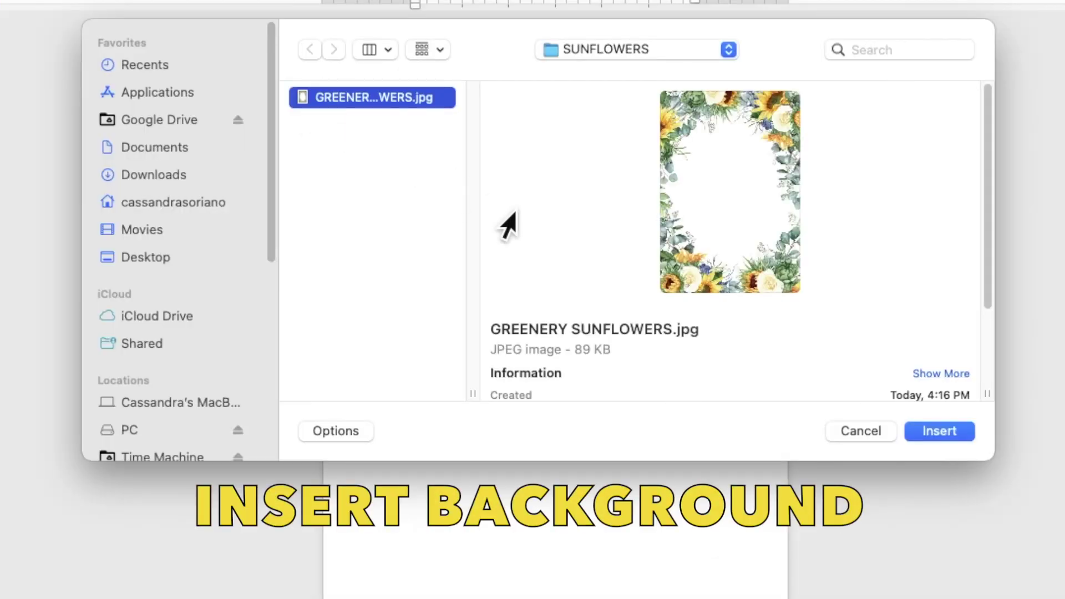
click(941, 434)
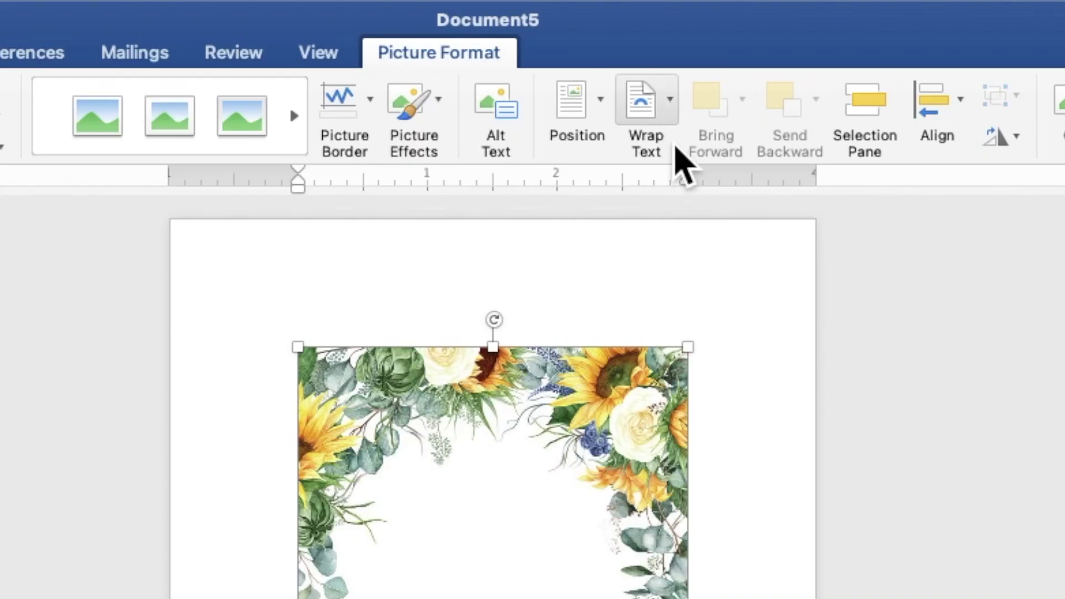
click(631, 33)
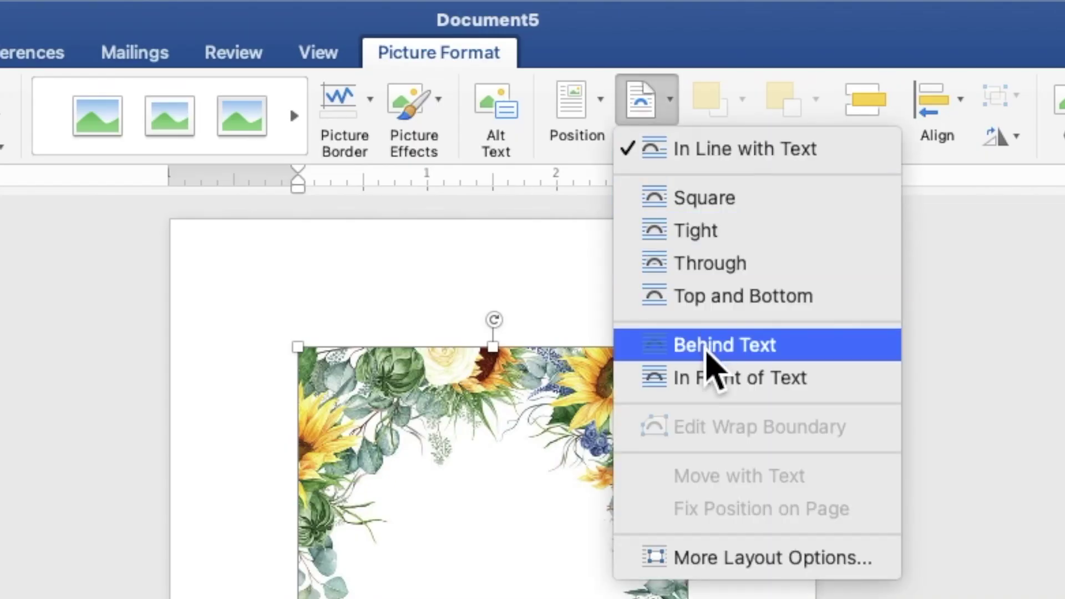
- Wrap the border behind text, align it top-left, and stretch it to 7.24" by 5.02"
click(706, 353)
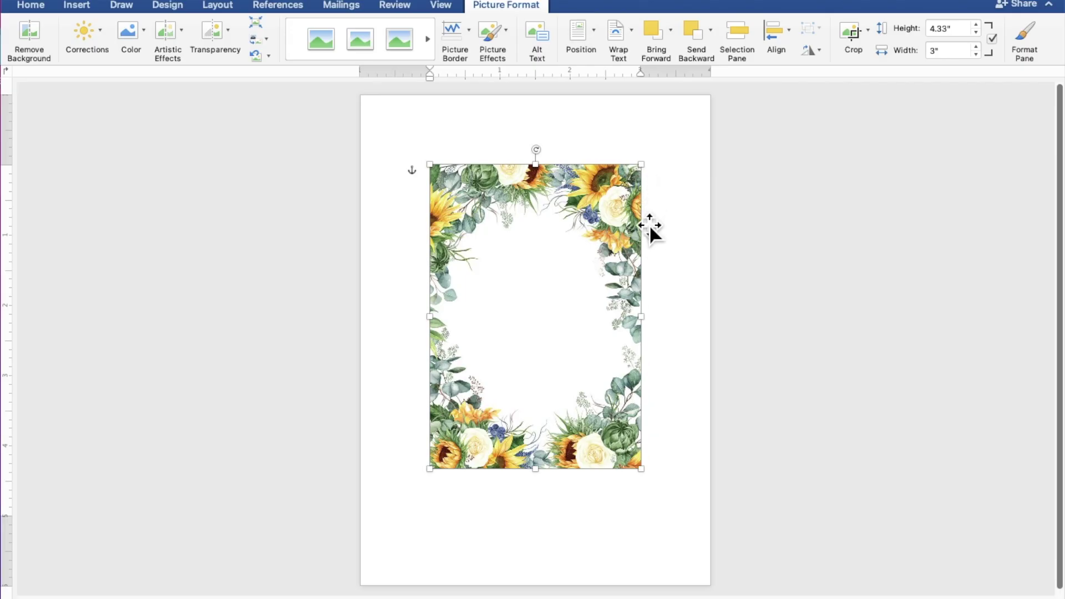
drag(622, 301, 553, 233)
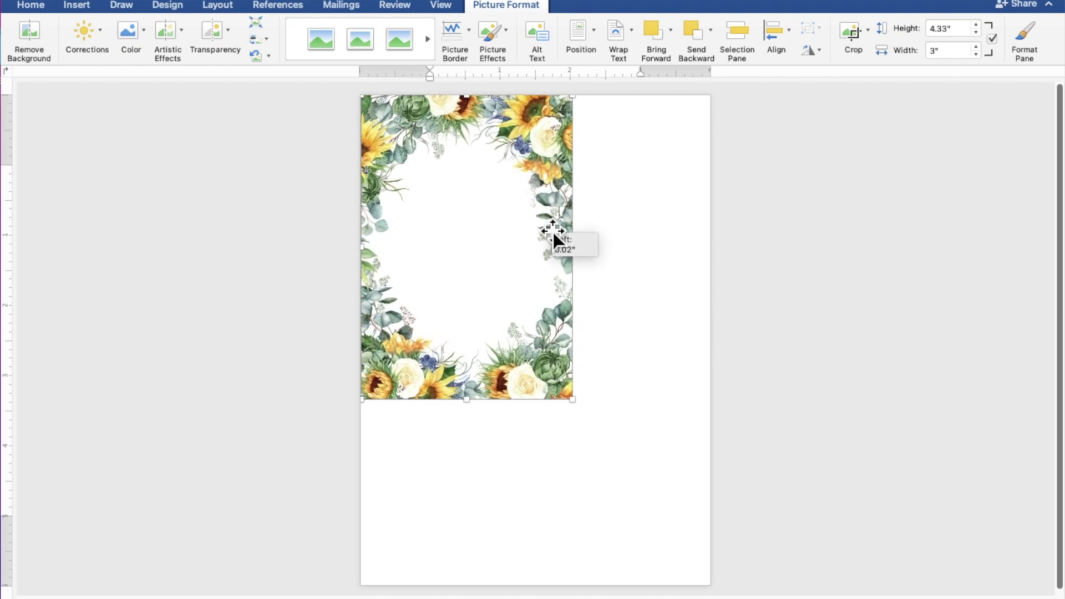
drag(554, 233, 552, 231)
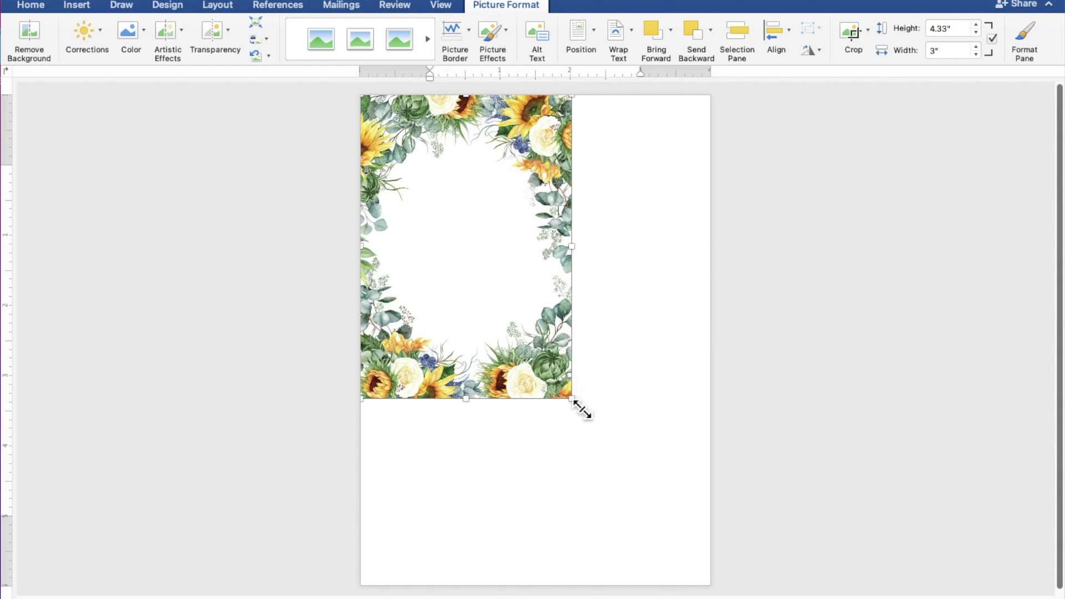
mouse_move(580, 410)
mouse_down()
mouse_move(654, 564)
mouse_move(693, 598)
mouse_up()
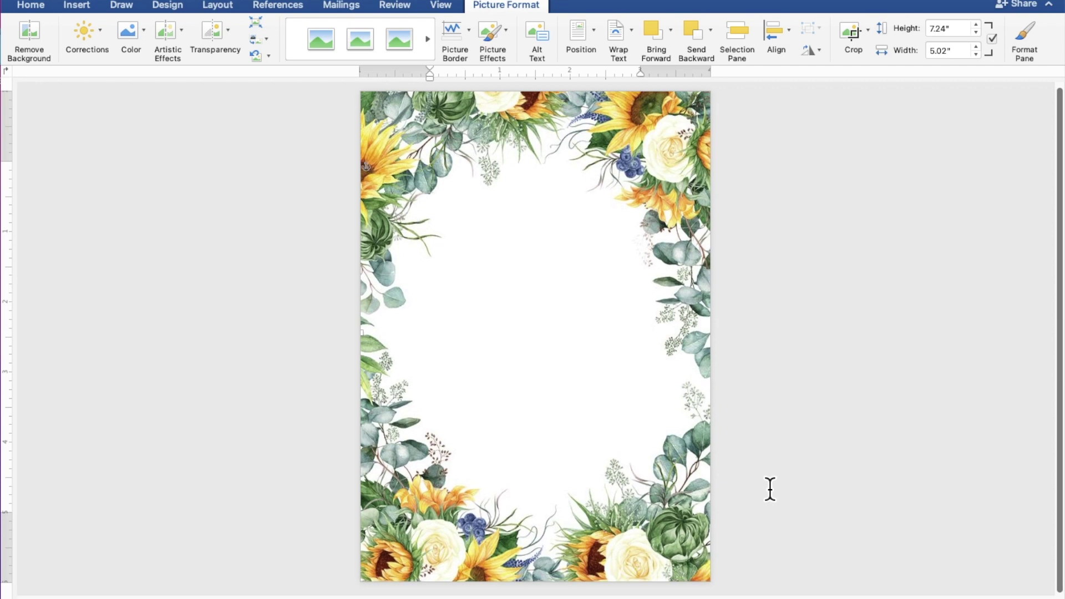
click(809, 466)
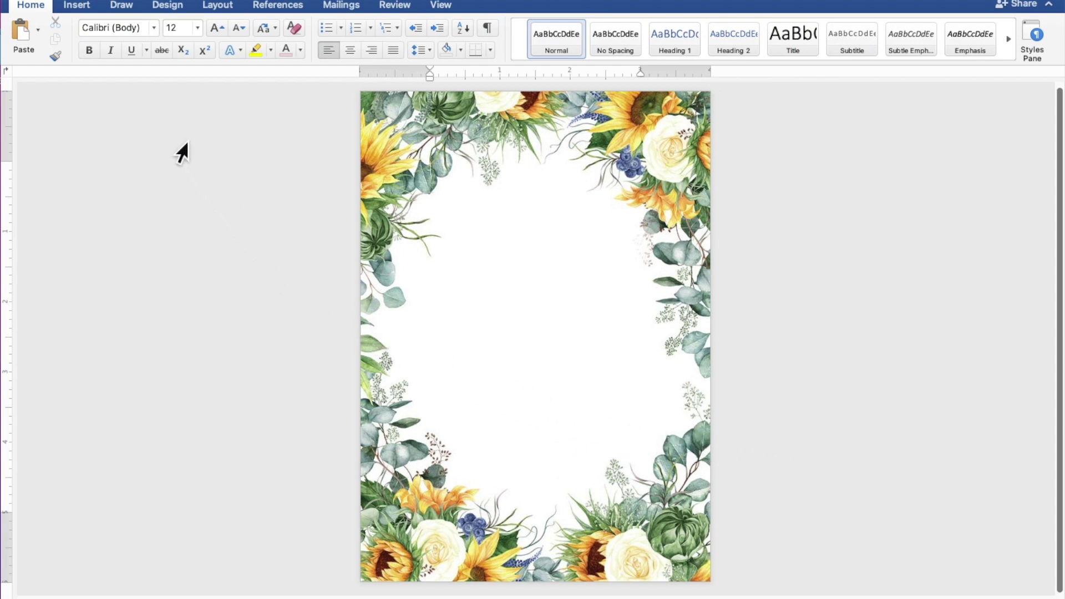
- Draw a 4.81" by 4.22" rectangle across the blank centre inside the sunflower border
click(75, 6)
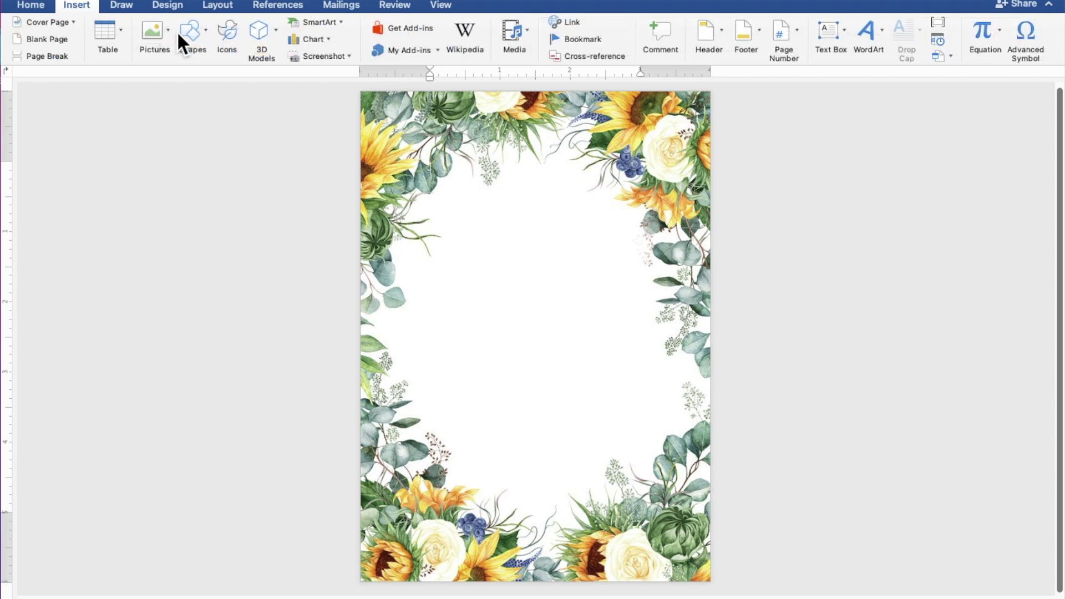
click(188, 39)
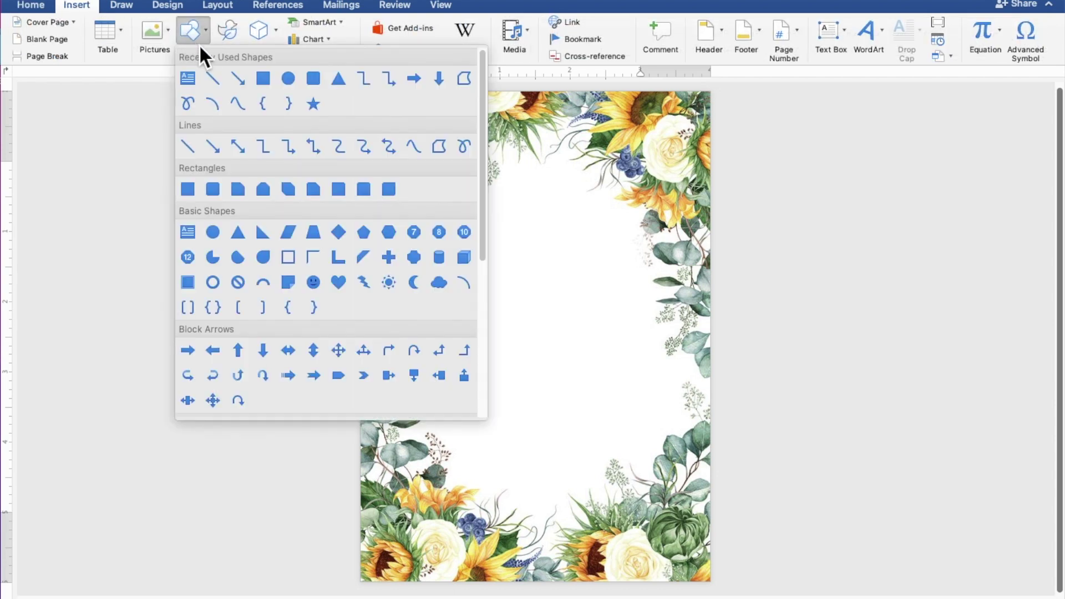
click(264, 81)
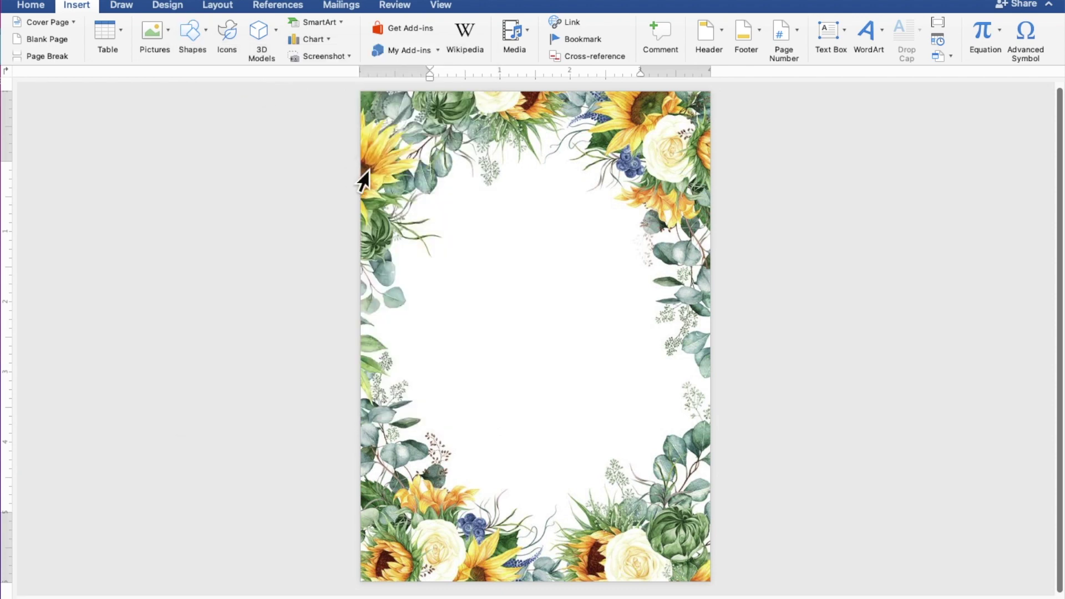
drag(389, 182, 660, 495)
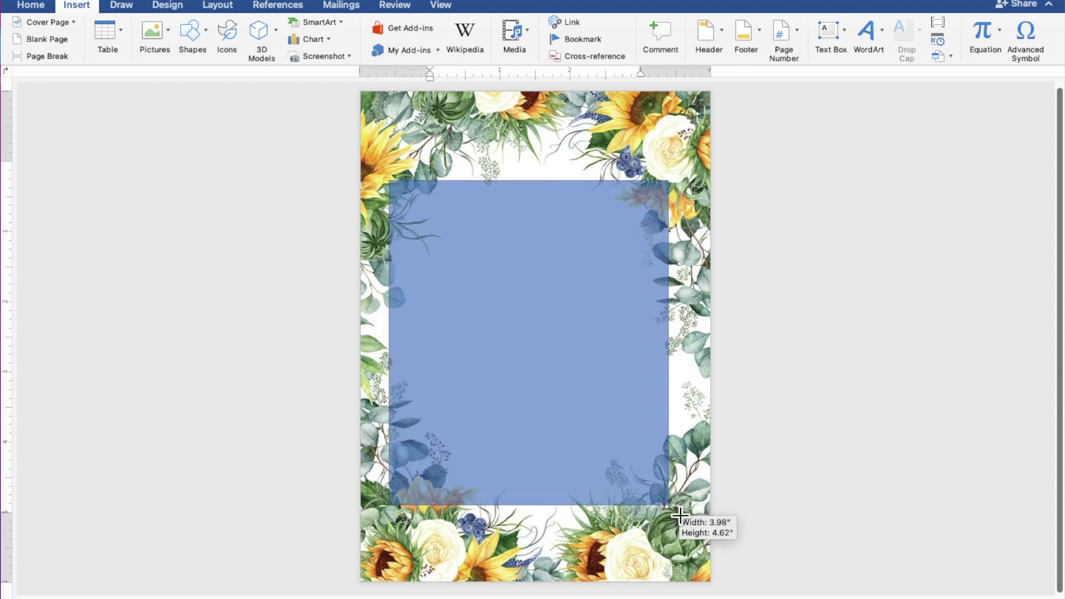
drag(660, 495, 697, 528)
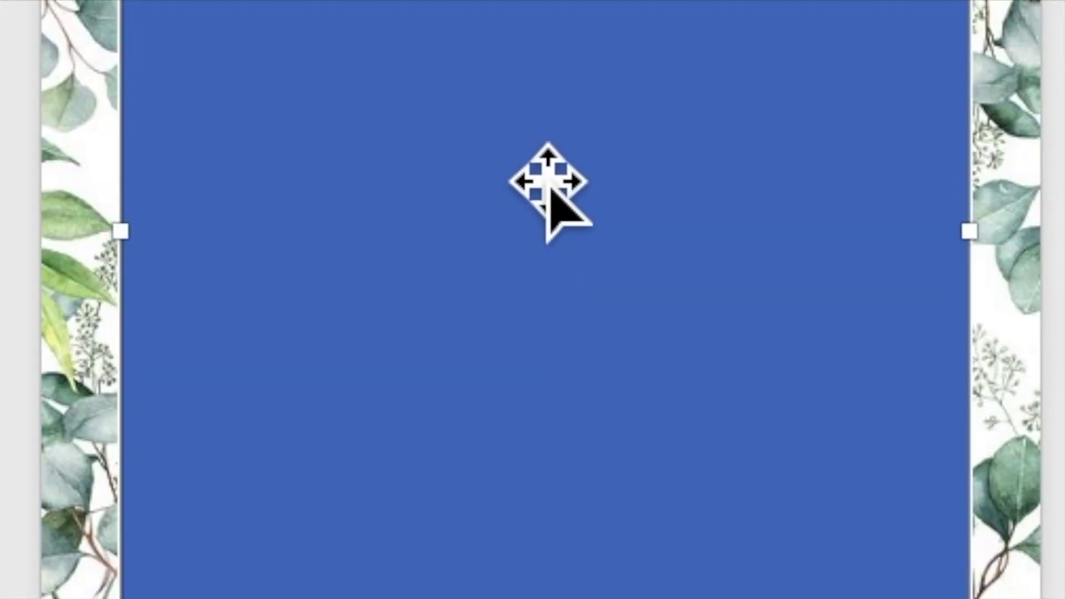
right_click(520, 148)
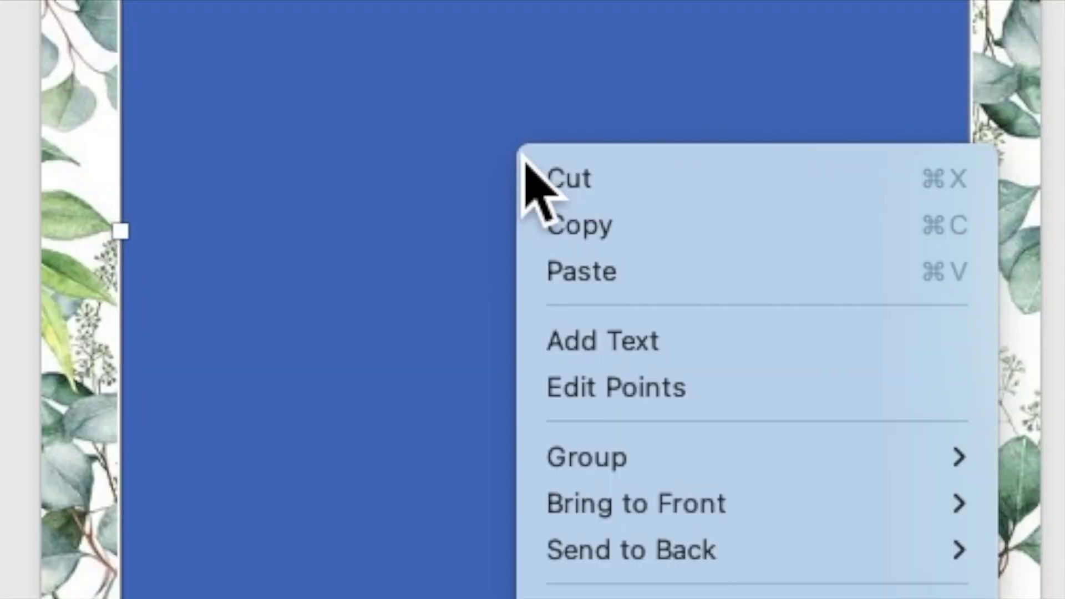
- Add the heading 'TOGETHER WITH THEIR FAMILIES' as text inside the rectangle
click(597, 346)
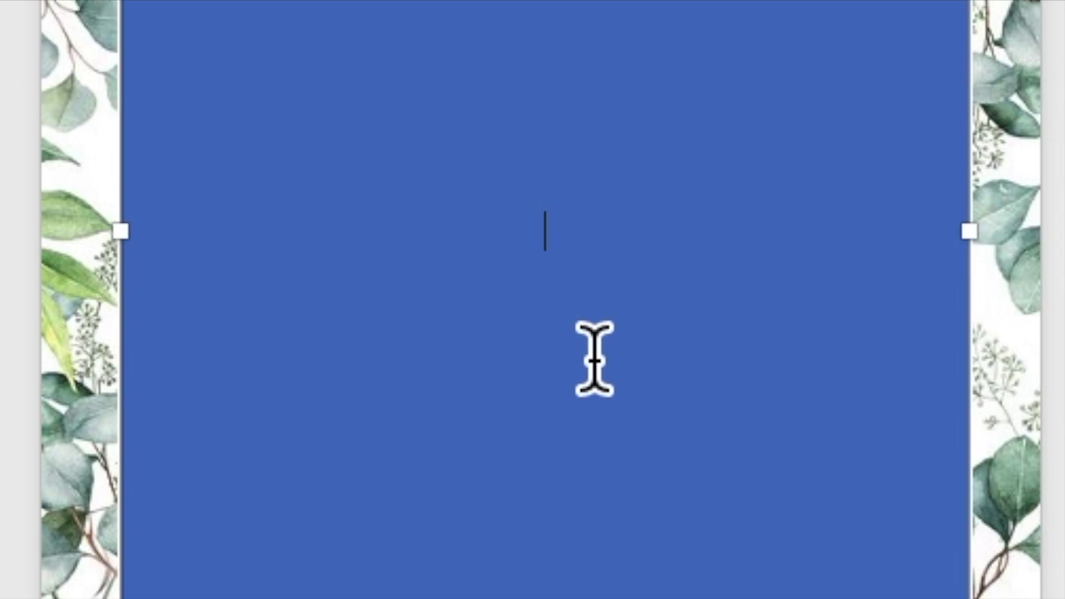
scroll(554, 394, up, 3)
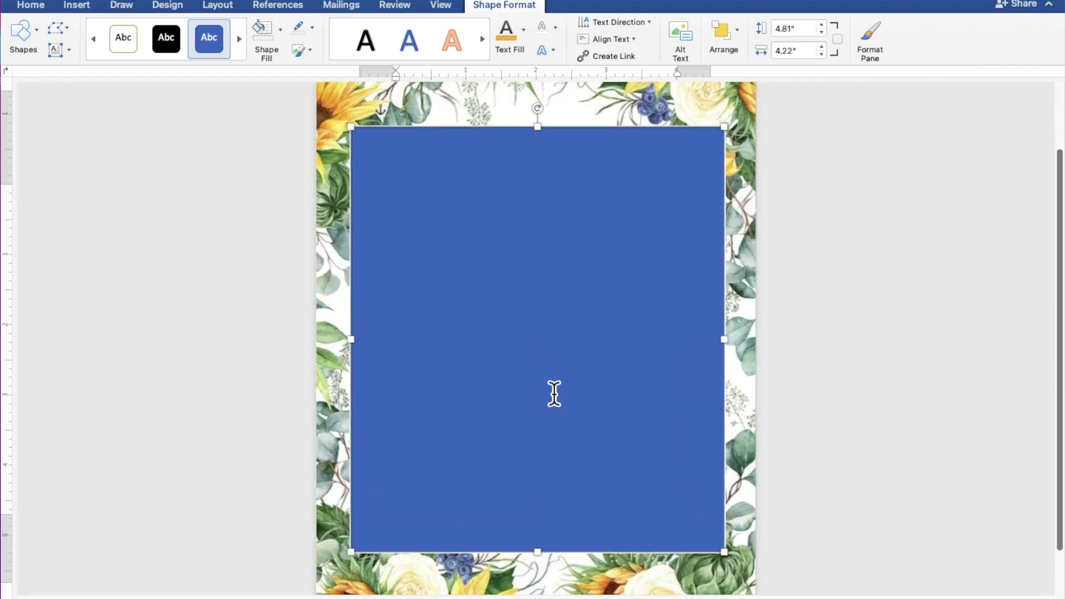
scroll(554, 393, up, 2)
scroll(554, 394, up, 1)
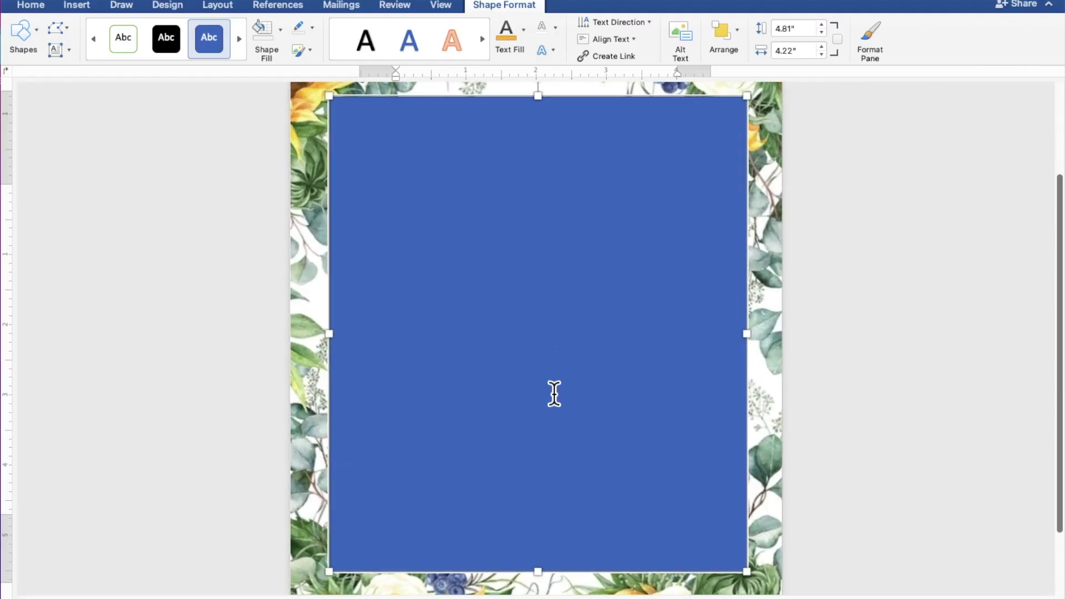
scroll(557, 394, up, 1)
text(T)
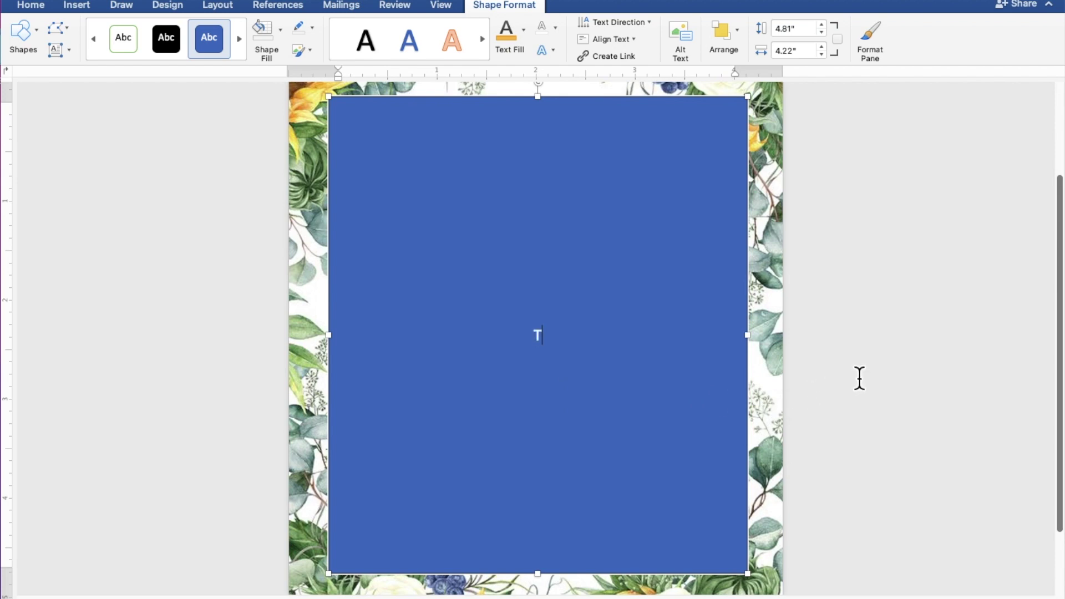
text(OGETHER WITH THEIR FAMILIES)
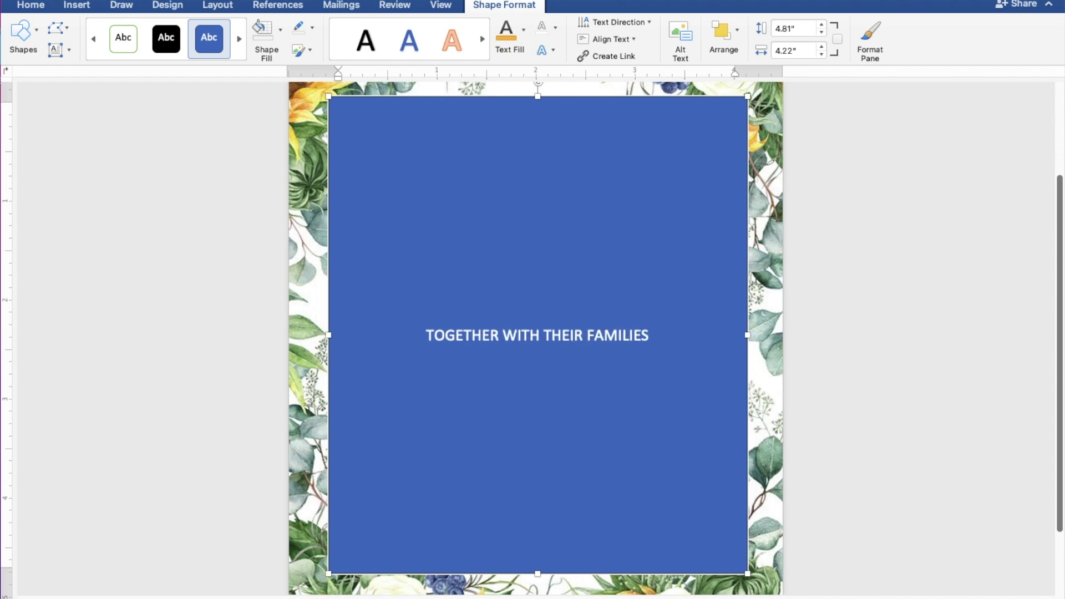
key(Return)
key(Return)
key(Return)
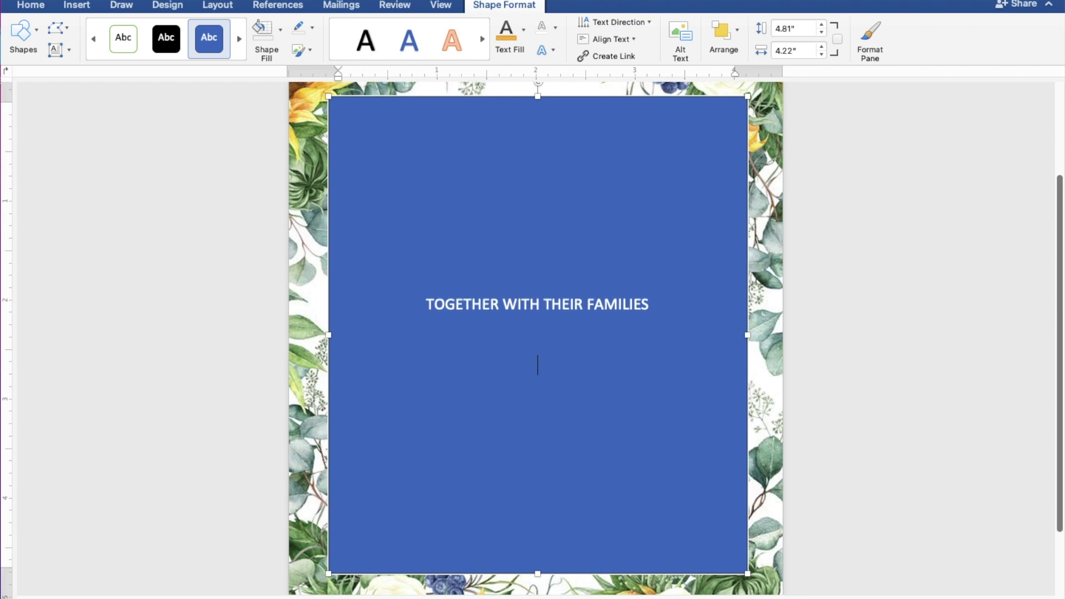
- Type the groom's name, 'AND', and the bride's name on separate lines below it
text(Ken Aquino)
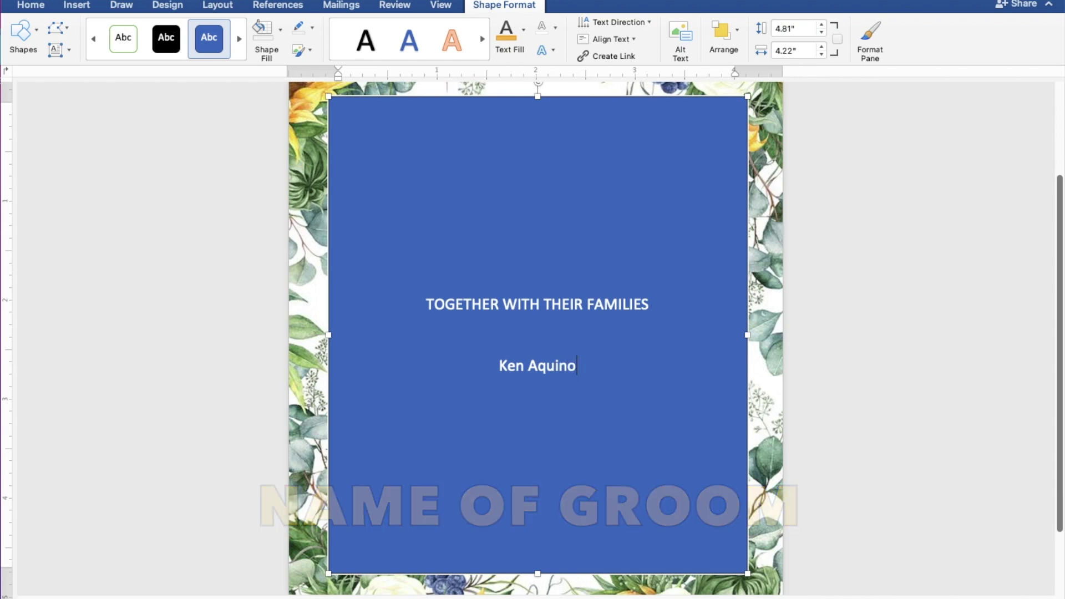
key(Return)
text(AND)
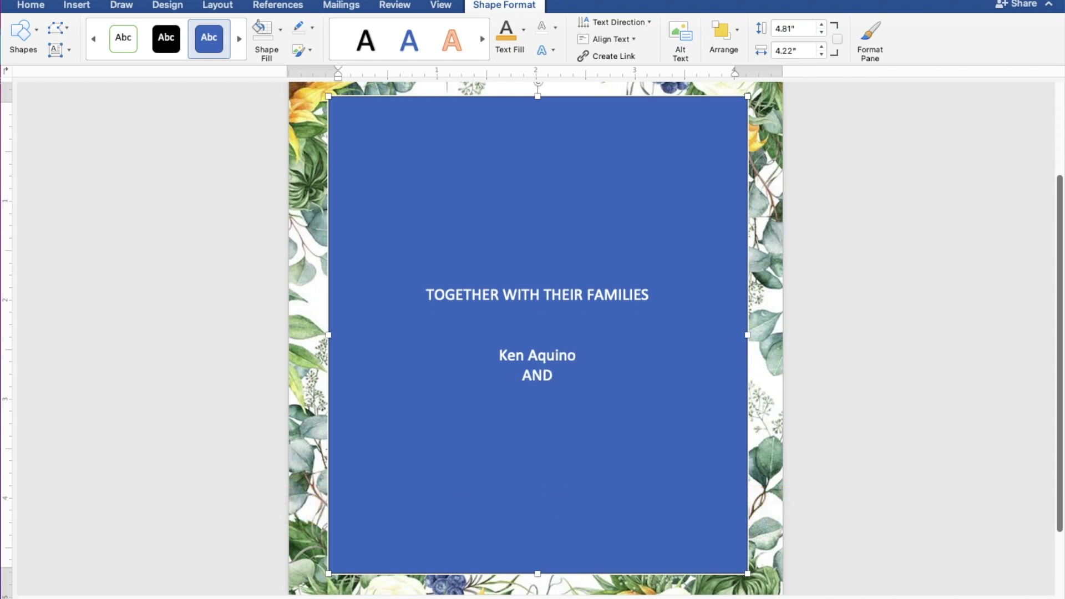
key(Return)
text(Cassy Sorian)
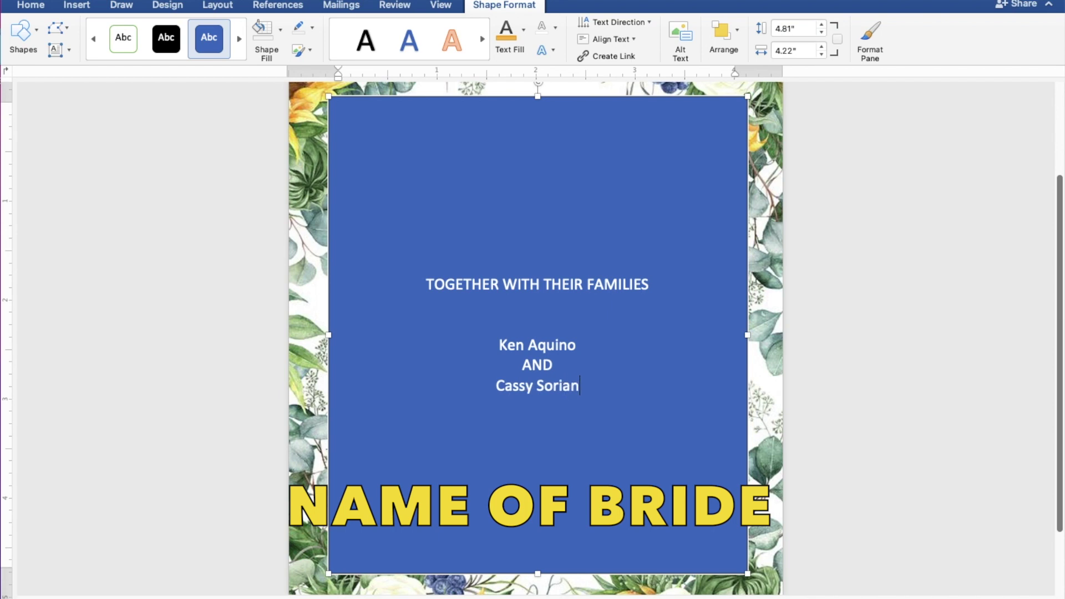
text(o)
key(Return)
key(Return)
key(Return)
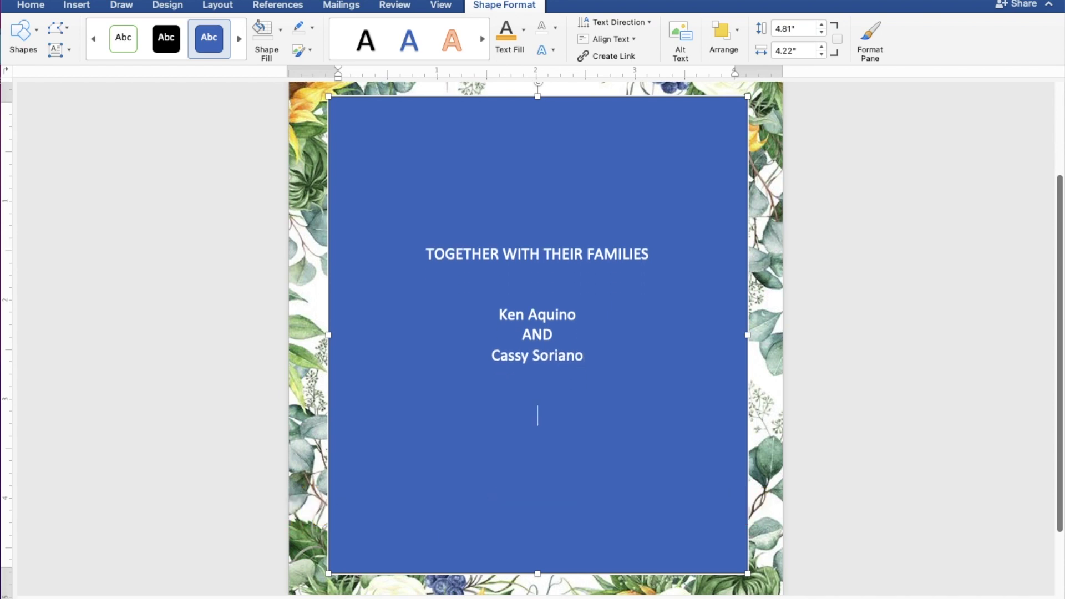
- Type 'REQUEST THE PLEASURE OF YOUR PRESENCE' and 'AS THEY JOYFULLY UNITE IN MARRIAGE', deleting the duplicate UNITE
text(REQUEST THE PLEASURE OF )
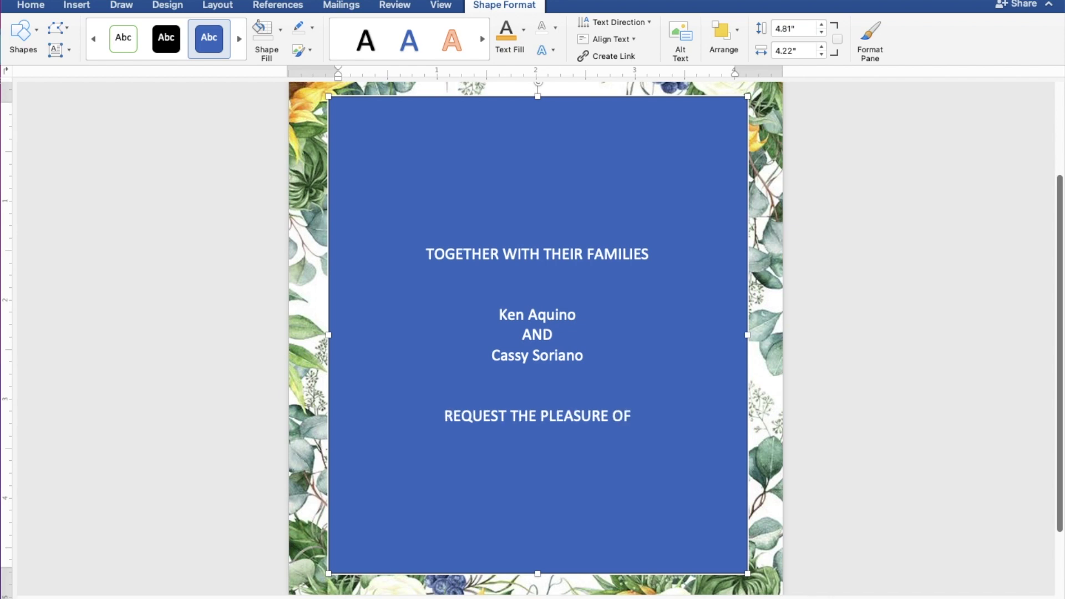
text(YOUR PRESENCE)
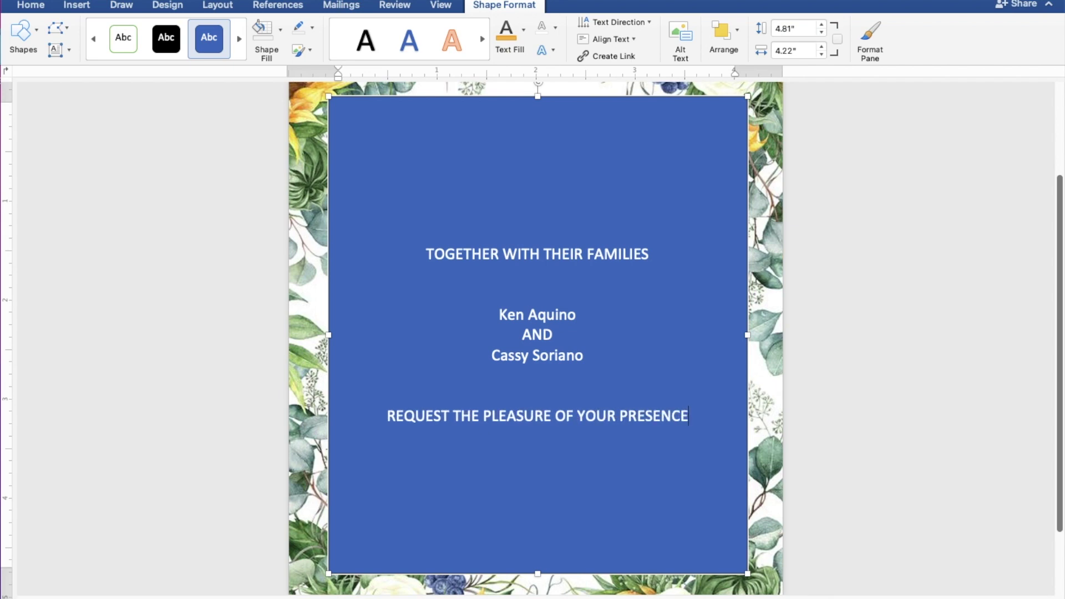
key(Return)
text(S )
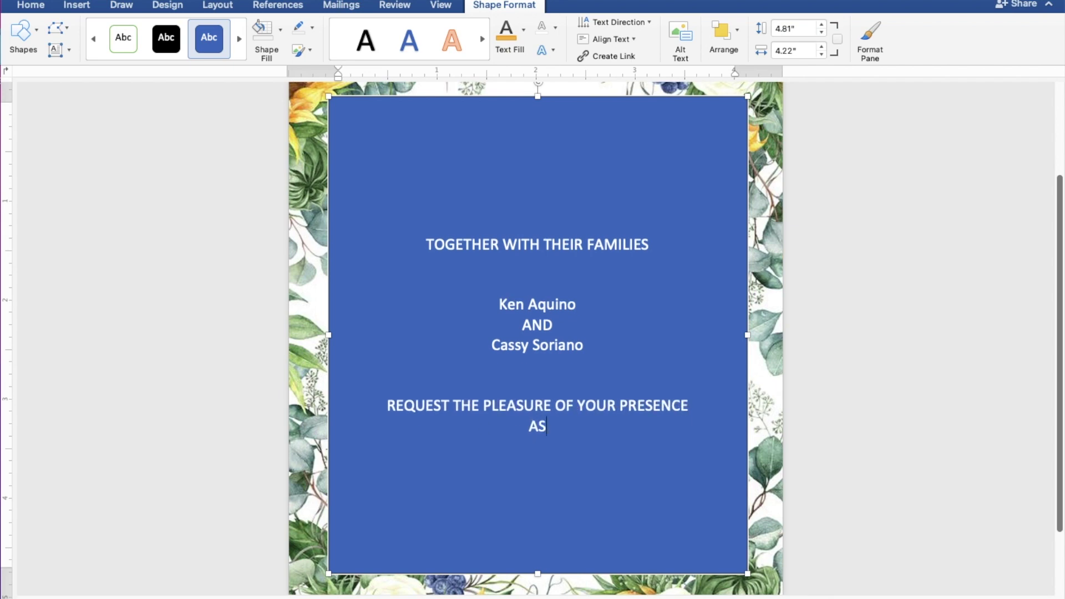
text(THEY )
text(JOYFULL)
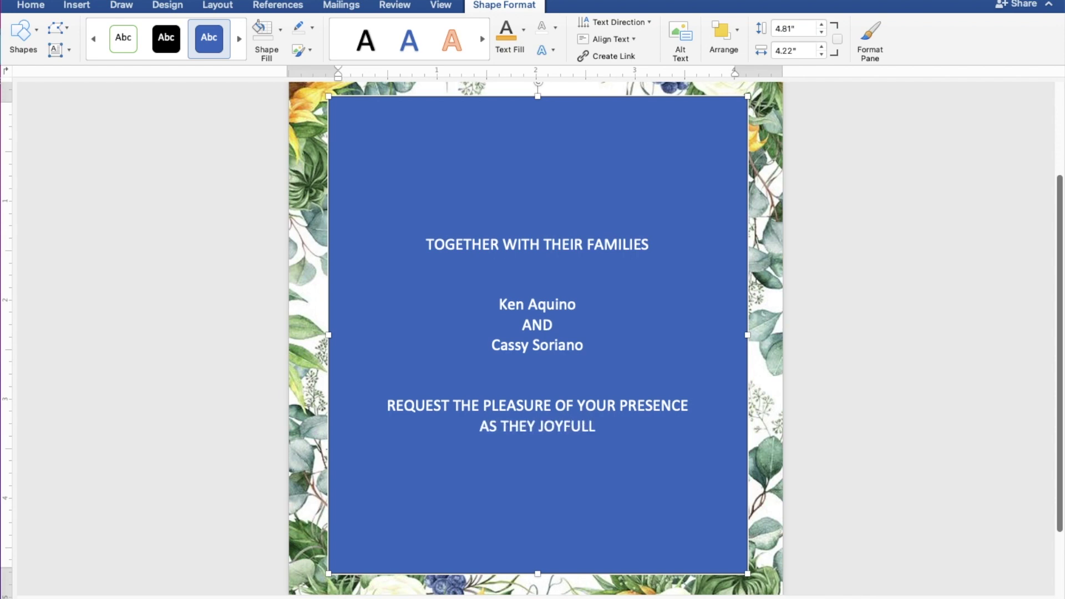
text(Y UNIT)
text(E )
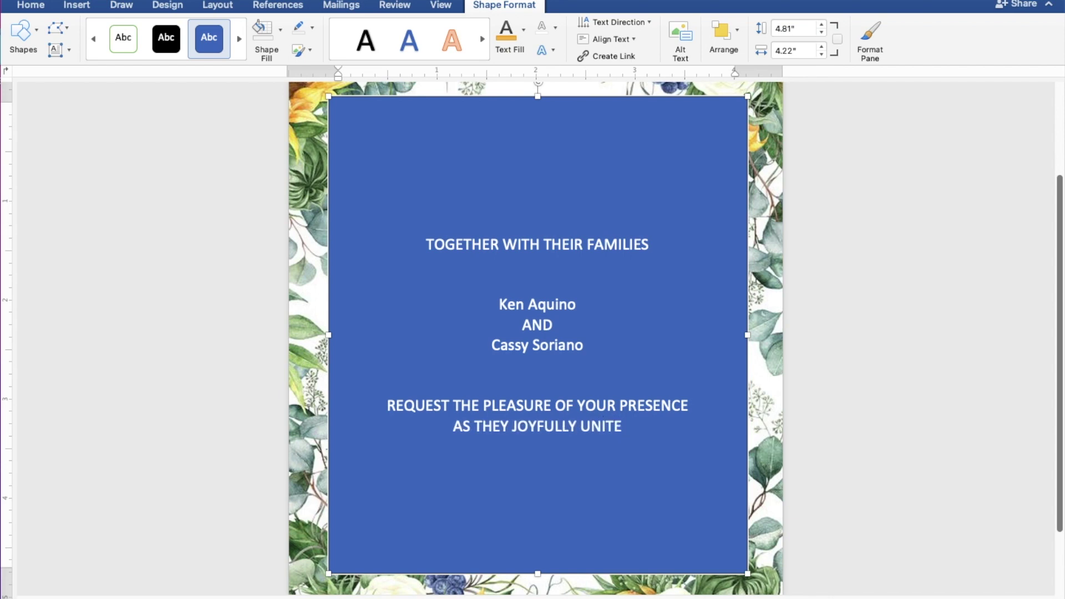
text(UNITE UNITE)
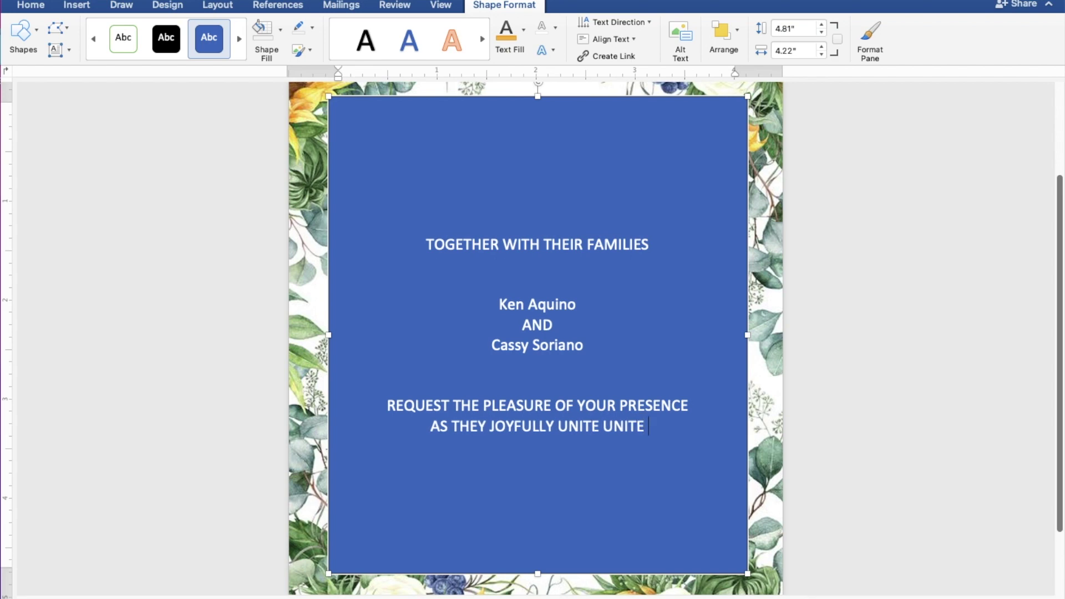
text(IN )
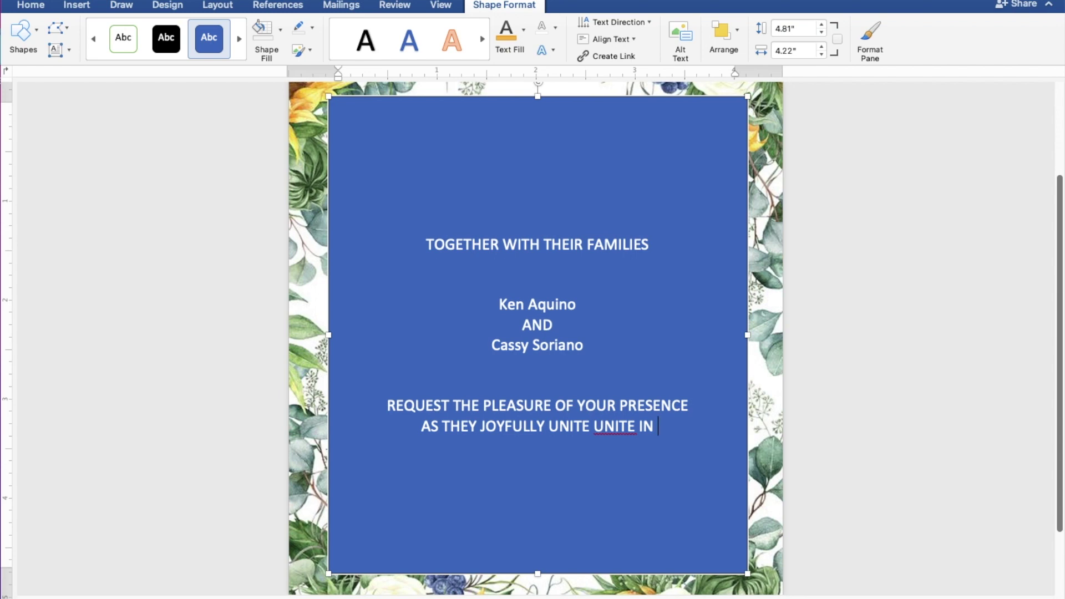
text(MARRIAGE)
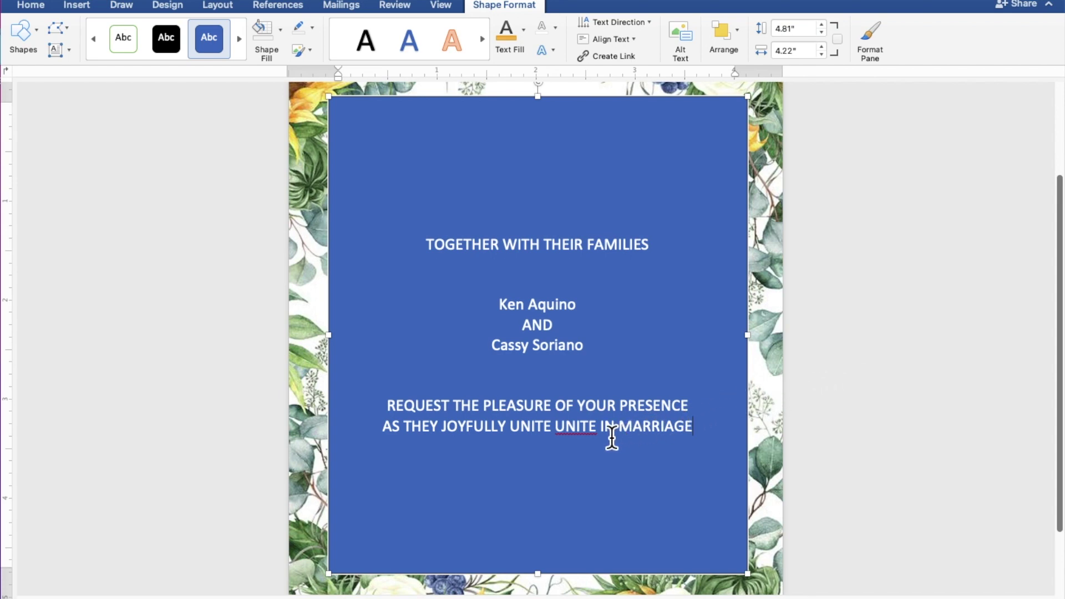
drag(602, 435, 558, 437)
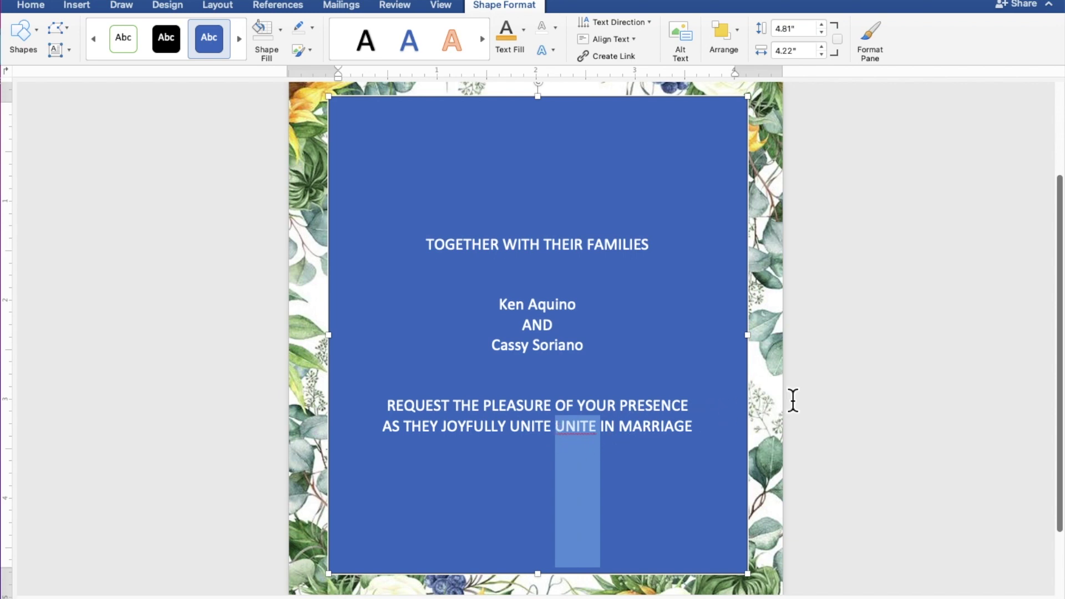
key(BackSpace)
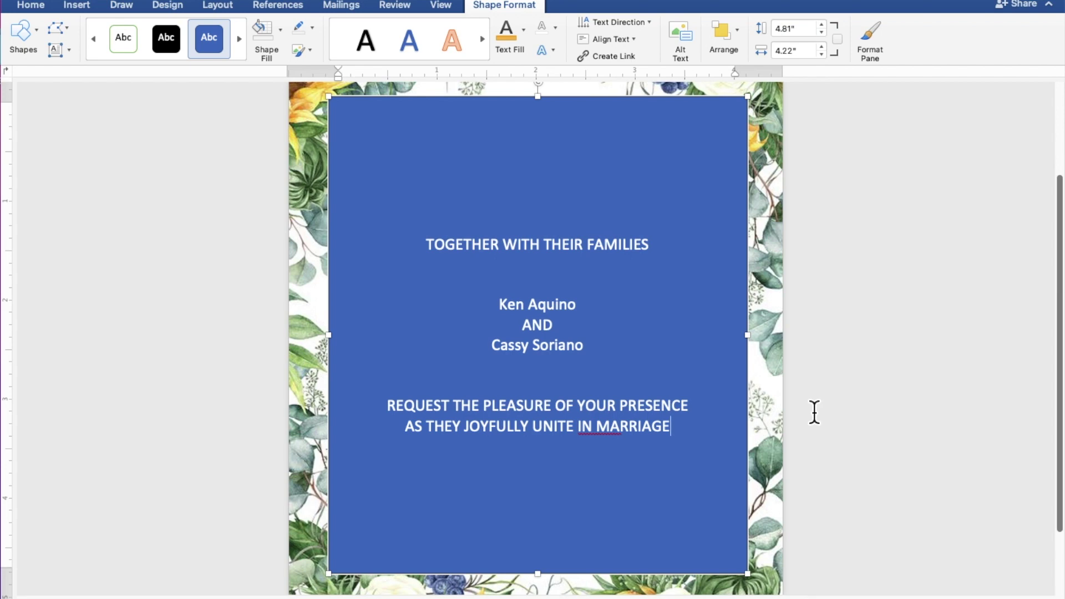
key(Return)
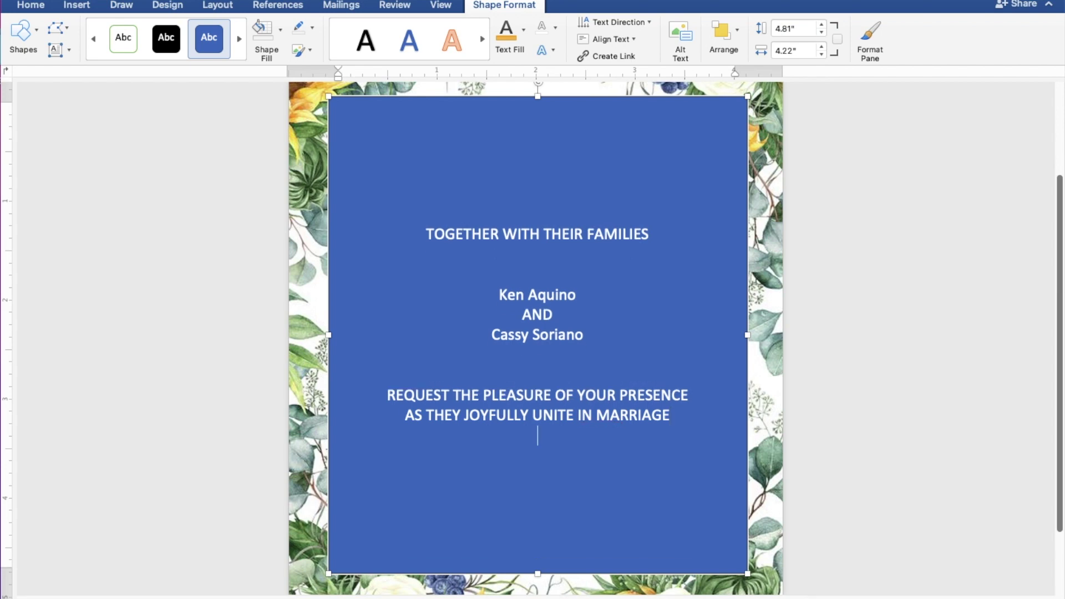
- Add the lines 'SUNDAY', 'JANUARY 29, 2023' and '10:00 IN THE MORNING'
key(Return)
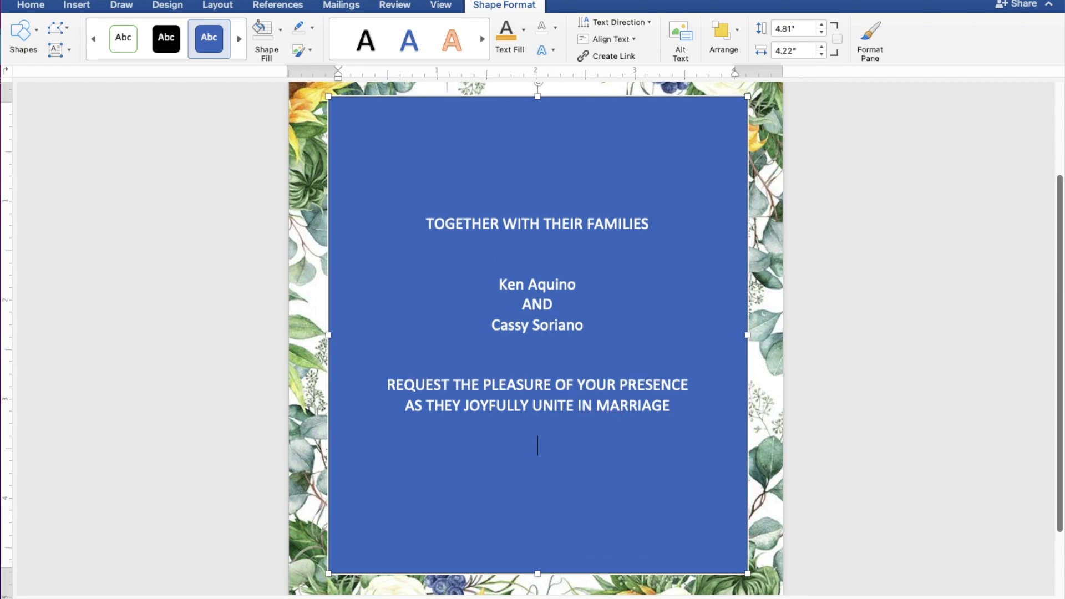
text(S)
text(UNDA)
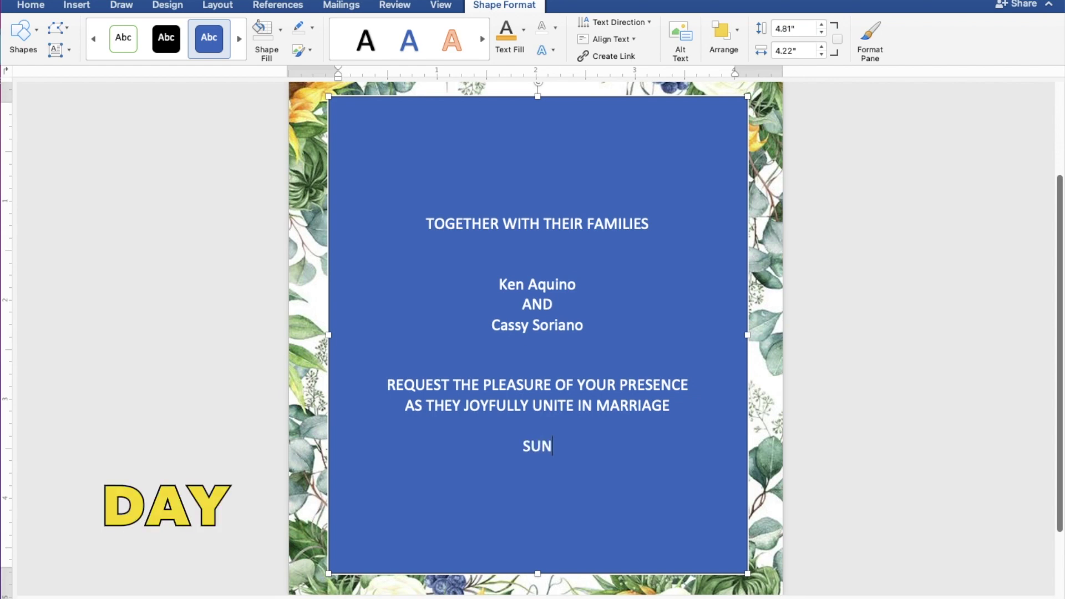
text(Y)
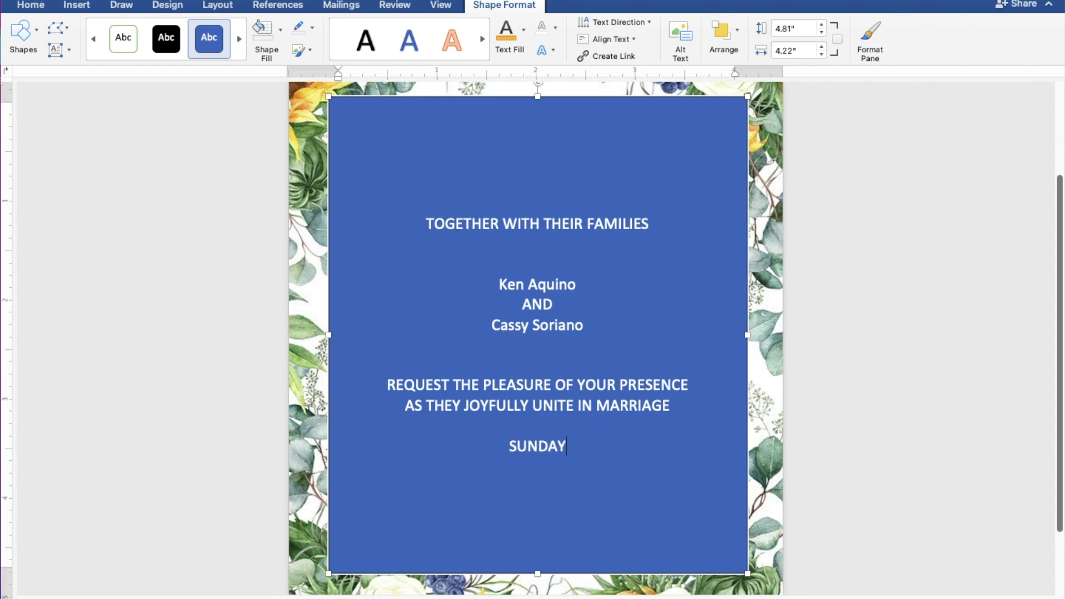
key(Return)
text(J)
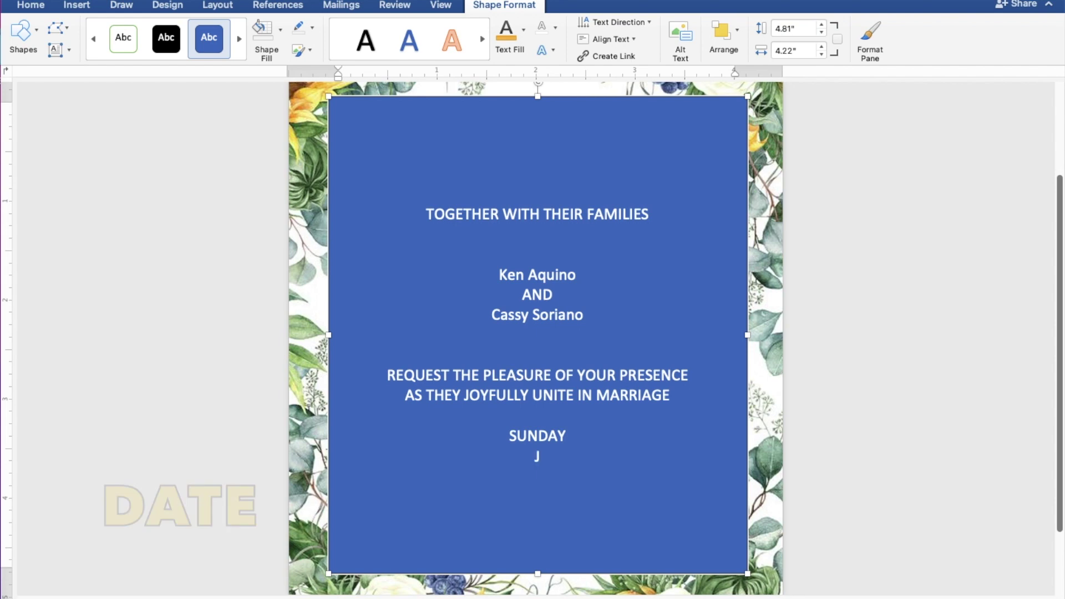
text(A)
text(NUAR)
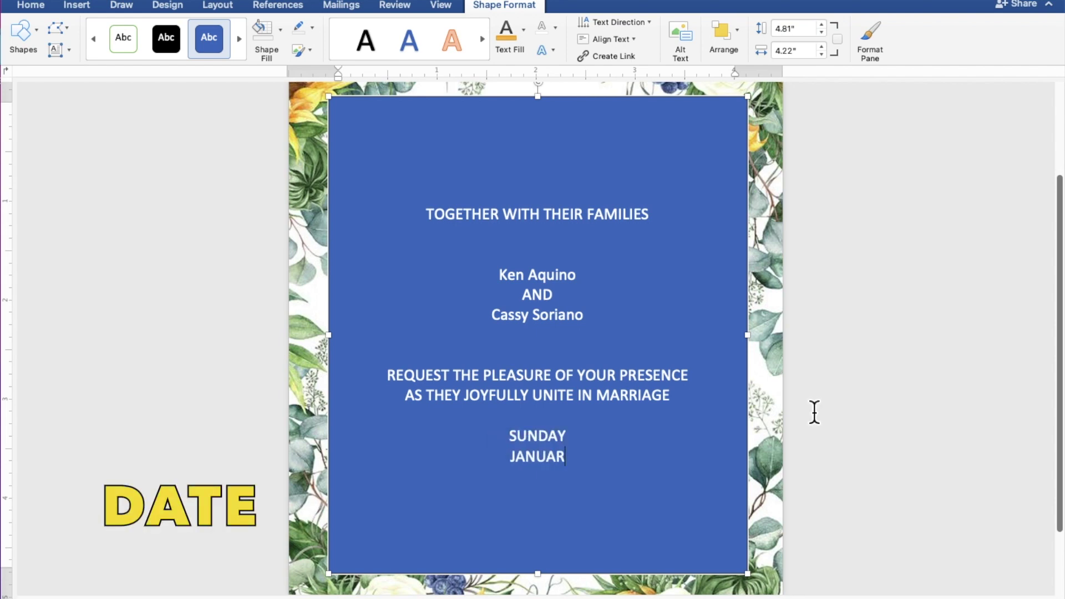
text(Y )
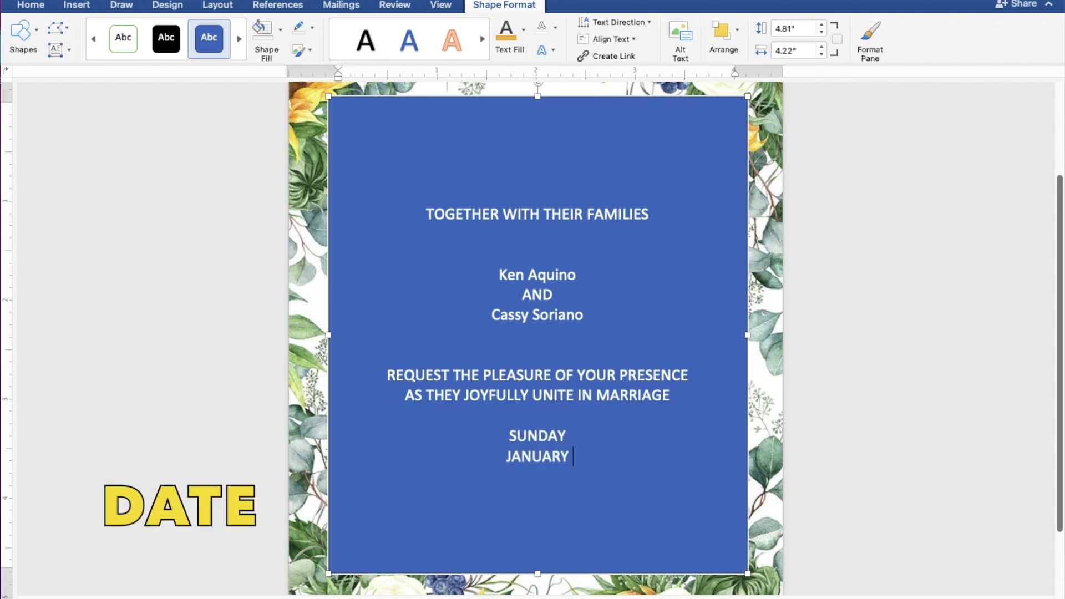
text(29, 202)
text(3)
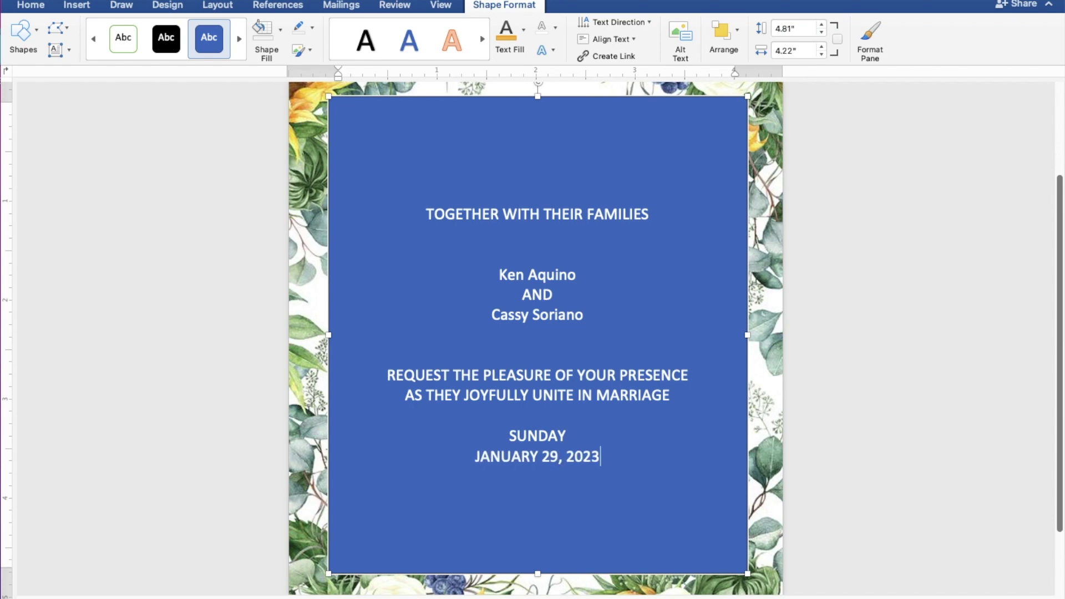
key(Return)
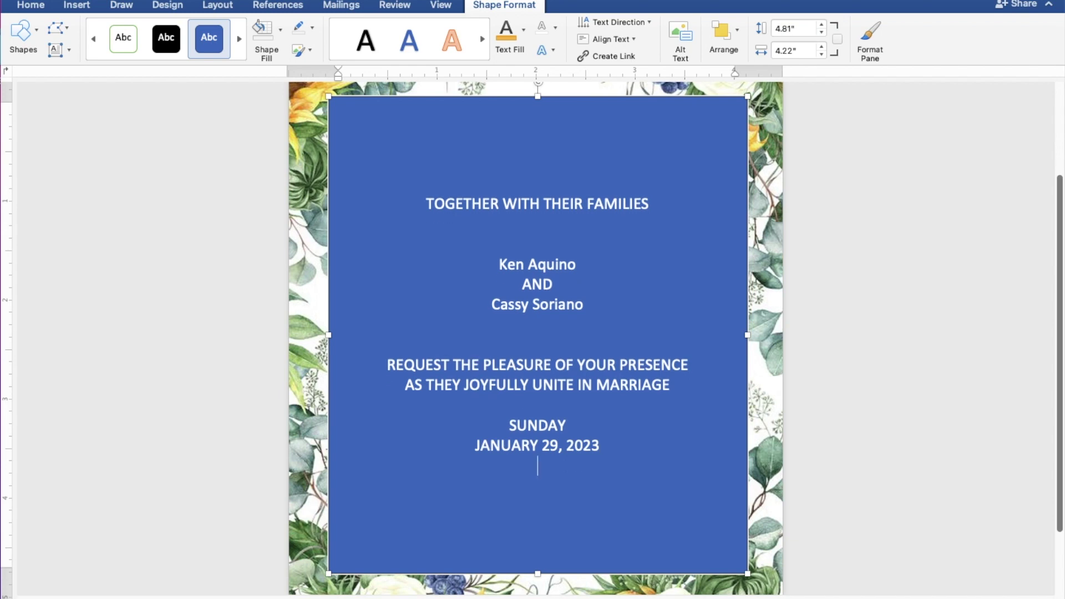
text(10:00 IN THE MORNING)
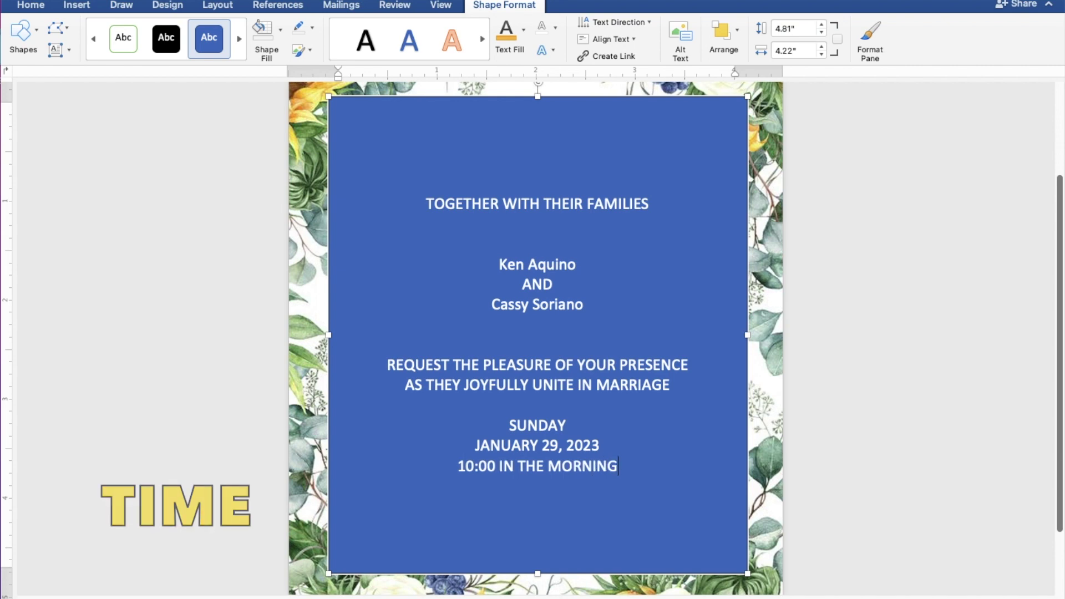
key(Return)
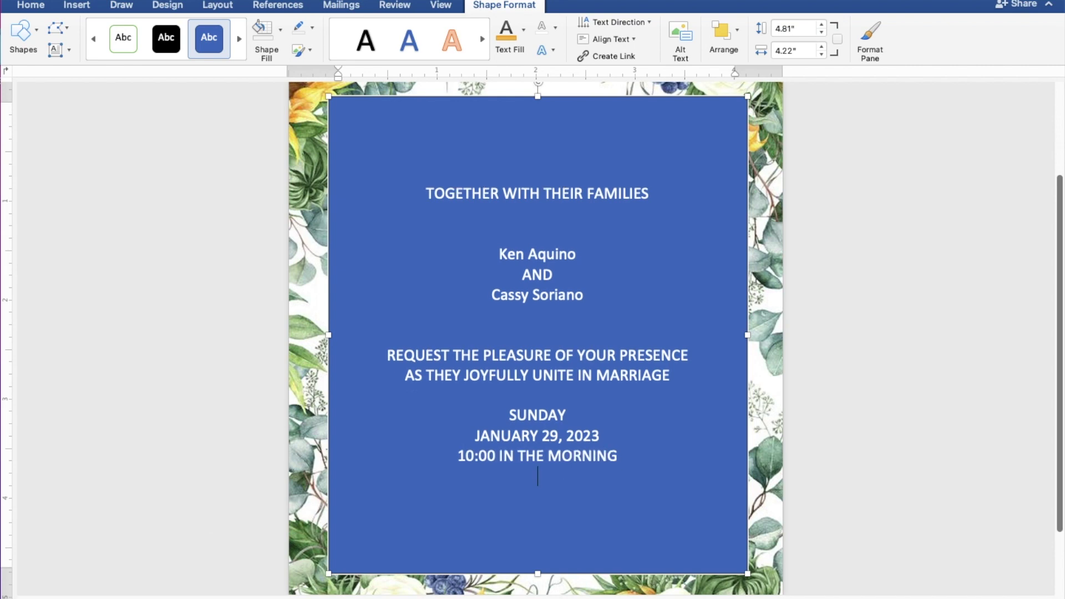
- Add 'ST. THOMAS AQUINAS PARISH CHURCH' and 'MANGALDAN, PANGASINAN' lines, then a blank line
text(T.)
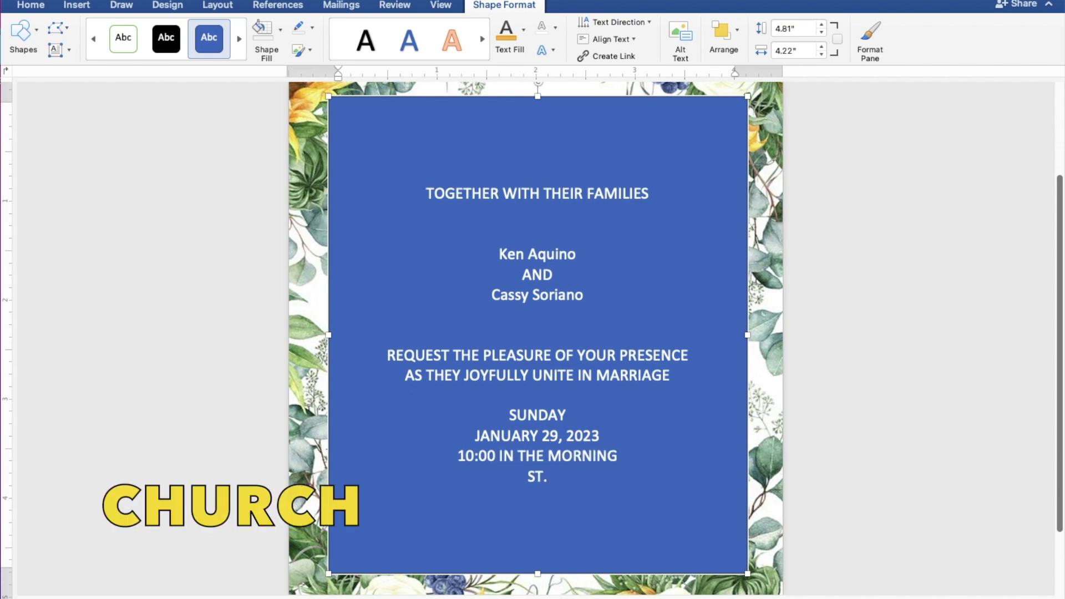
text( THOMAS AQUINAS PARISH )
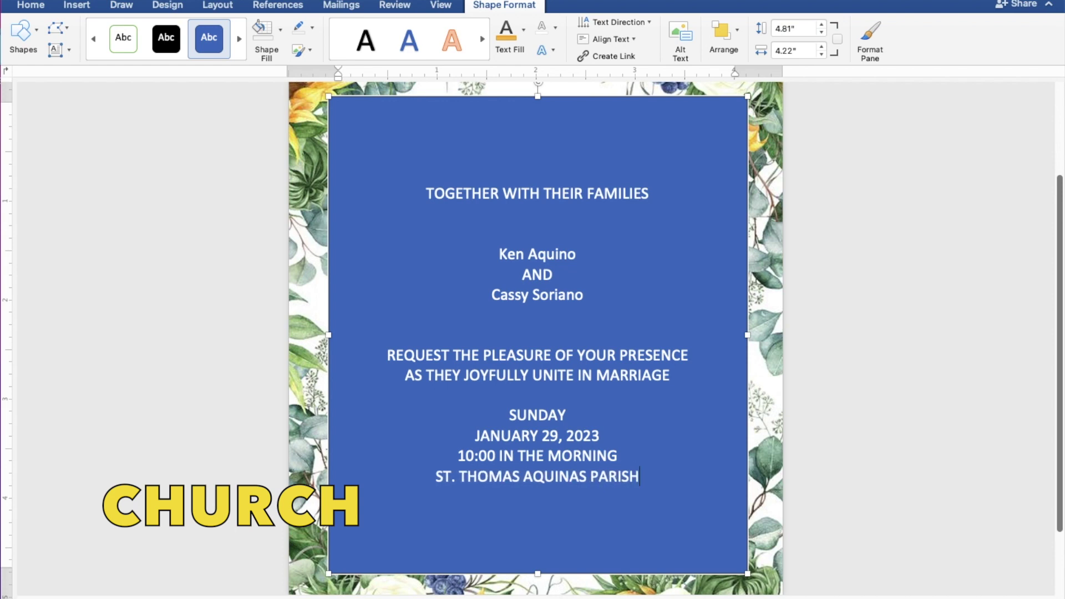
text(CHURCH)
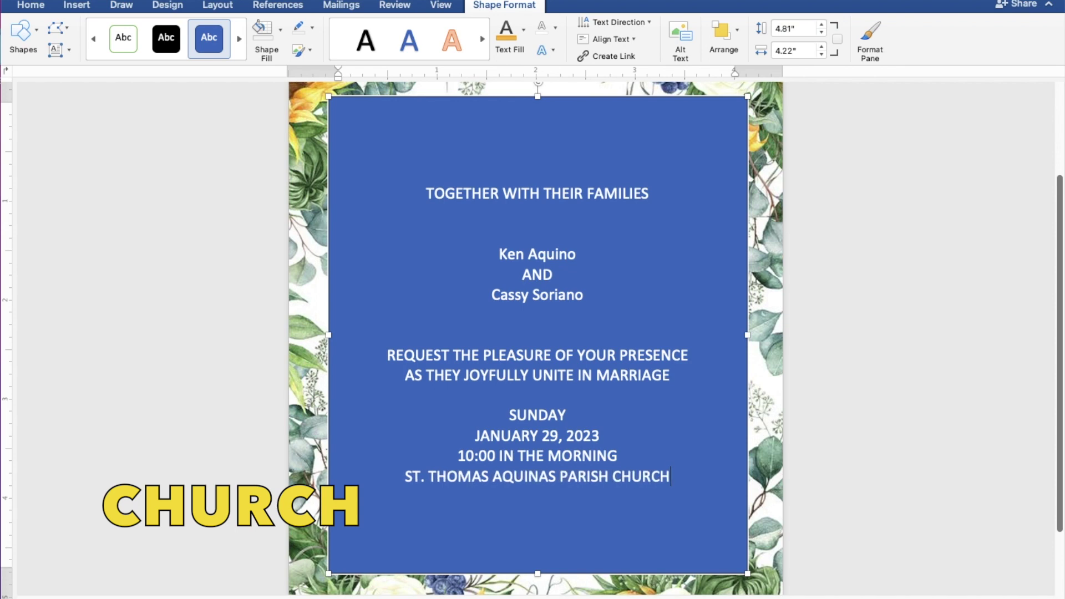
key(Return)
text(MANGALDAN,)
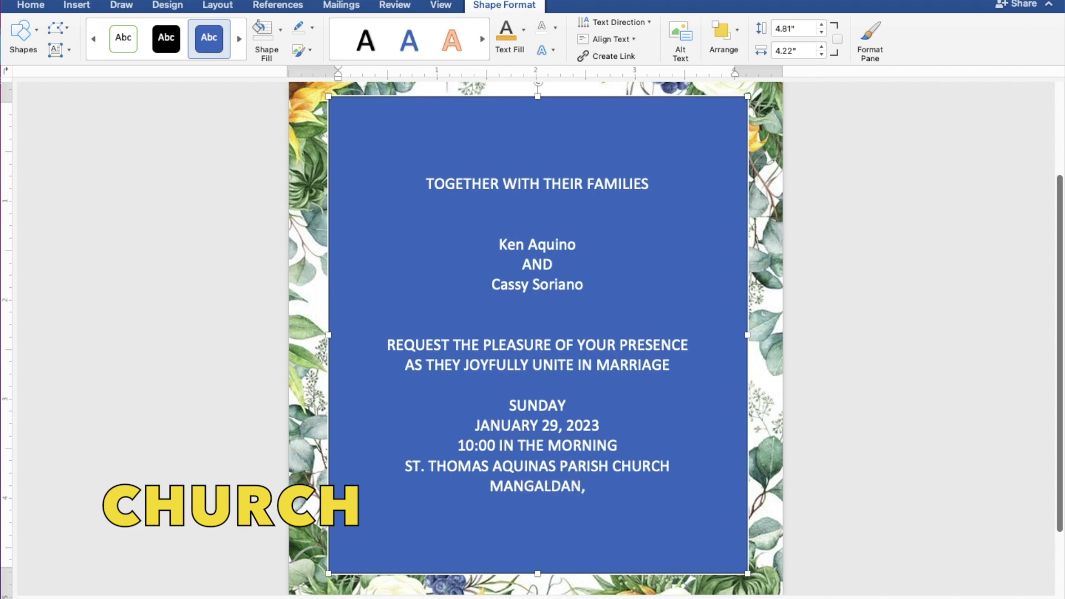
text( PANGASINAN)
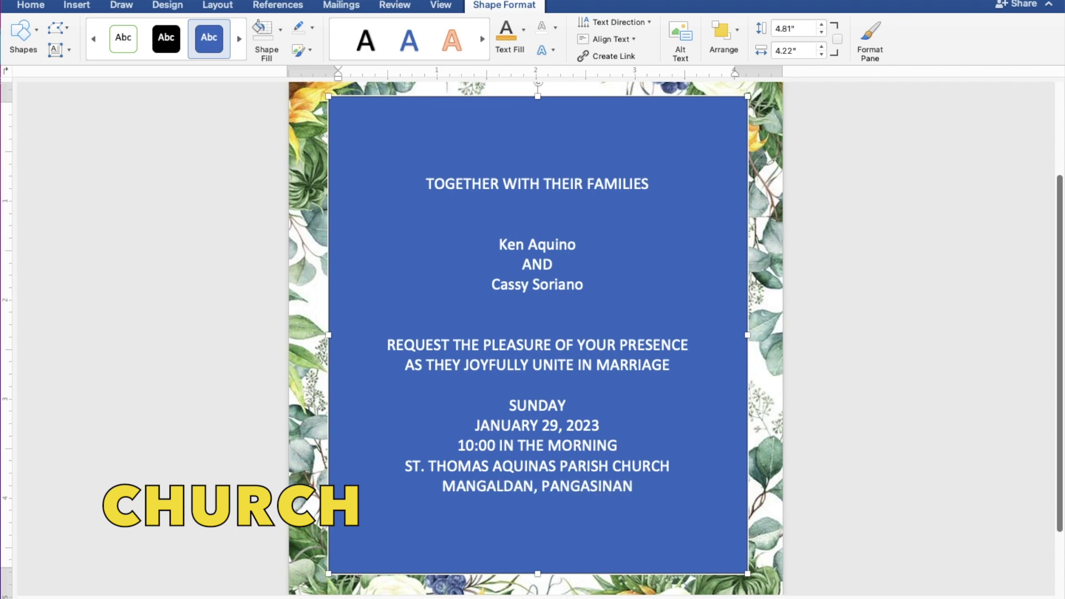
key(Return)
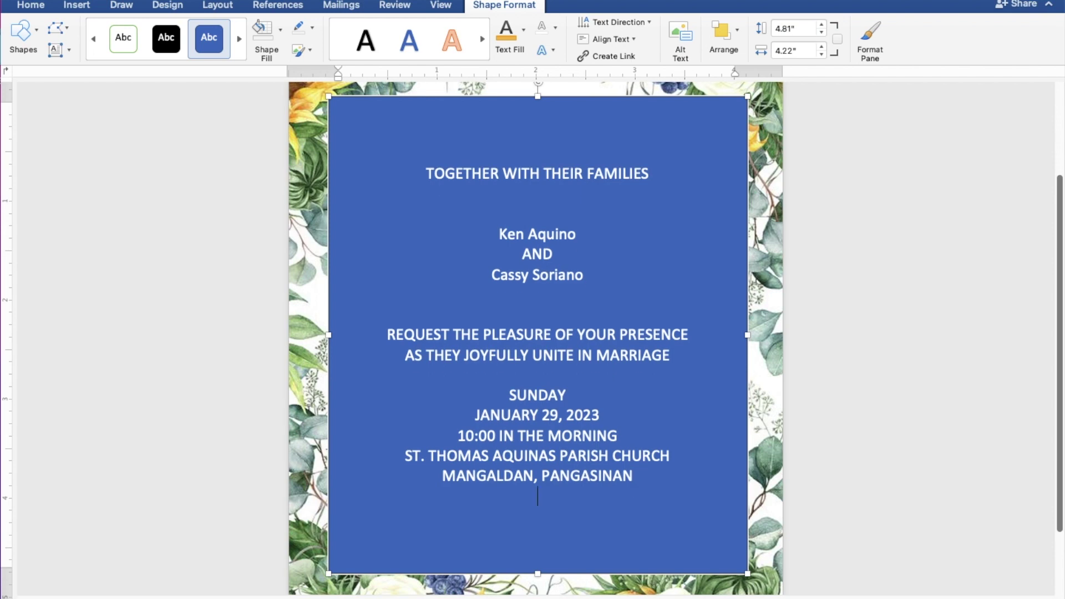
key(Return)
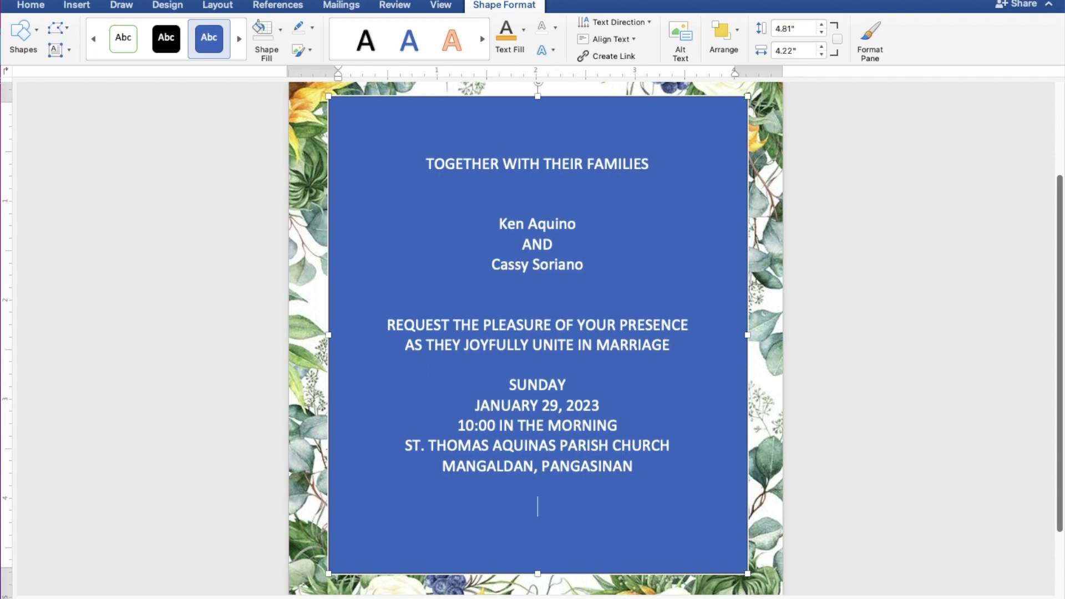
- Type 'Reception to follow' as the last line and select all the invitation text
text(Receptio)
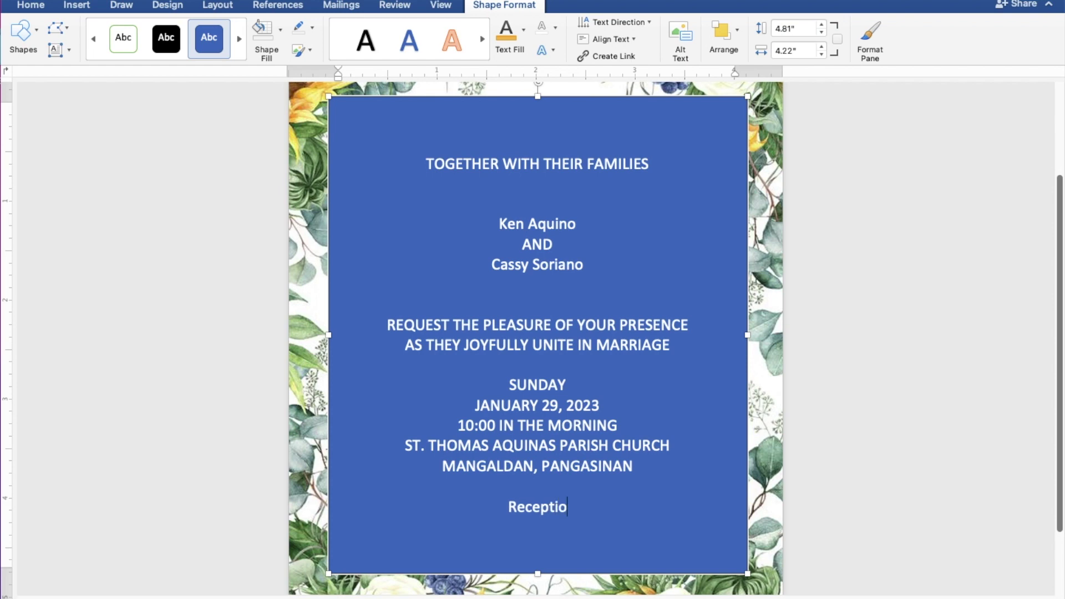
text(n to)
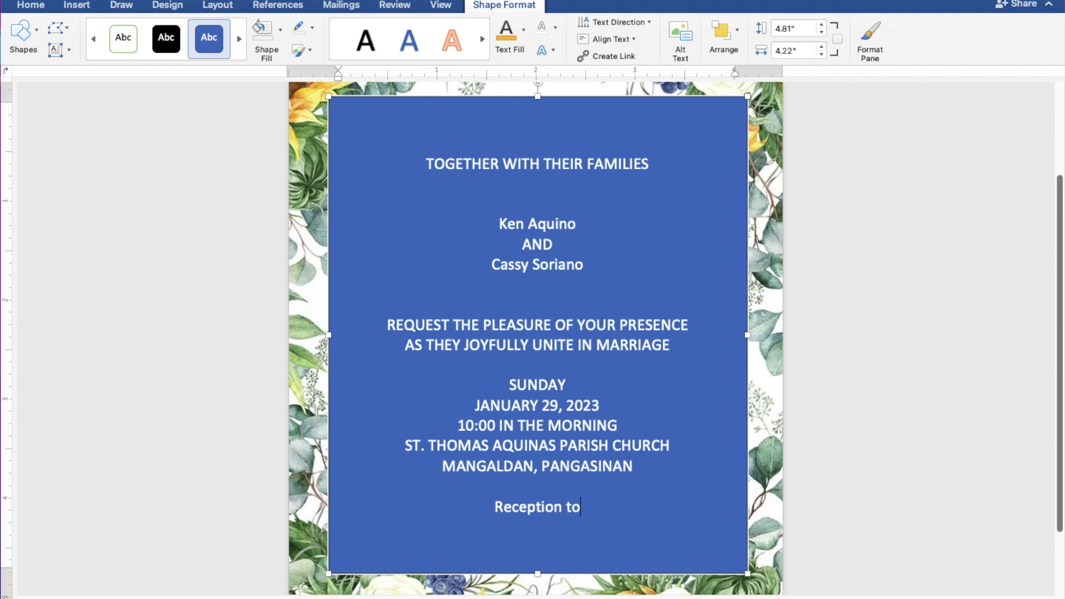
text( follow)
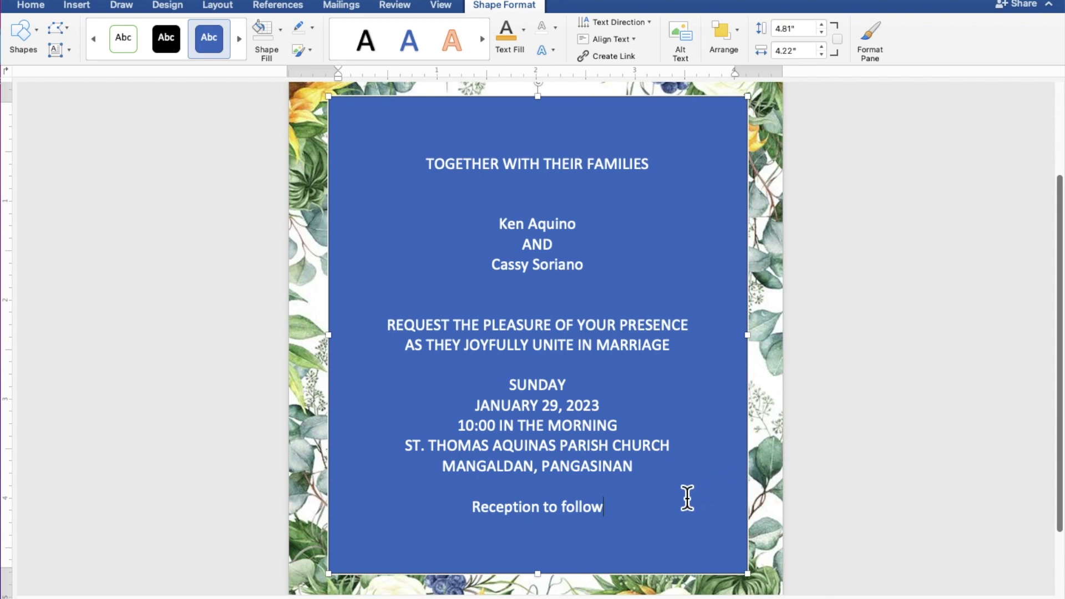
mouse_move(610, 513)
mouse_down()
mouse_move(584, 501)
mouse_move(481, 246)
mouse_move(431, 176)
mouse_up()
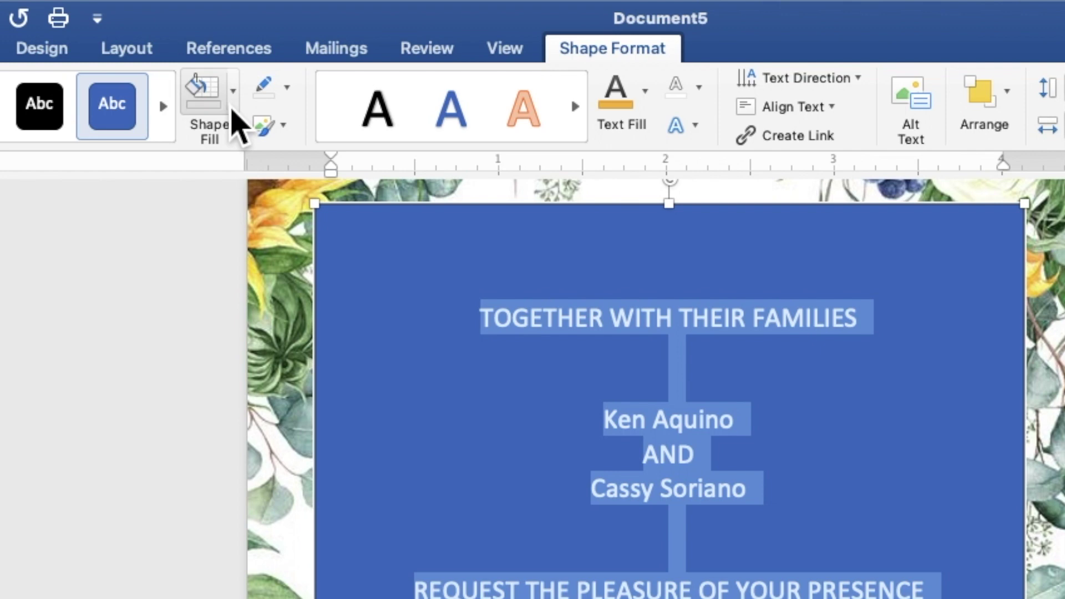
- Remove the rectangle's blue fill and outline, and colour all the text dark green
click(234, 108)
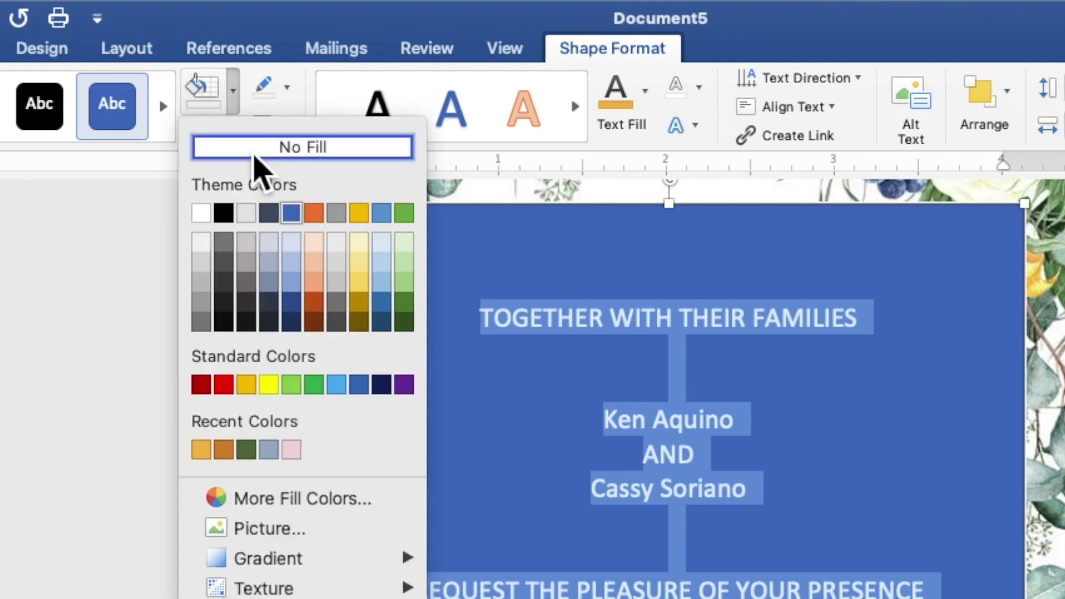
click(254, 151)
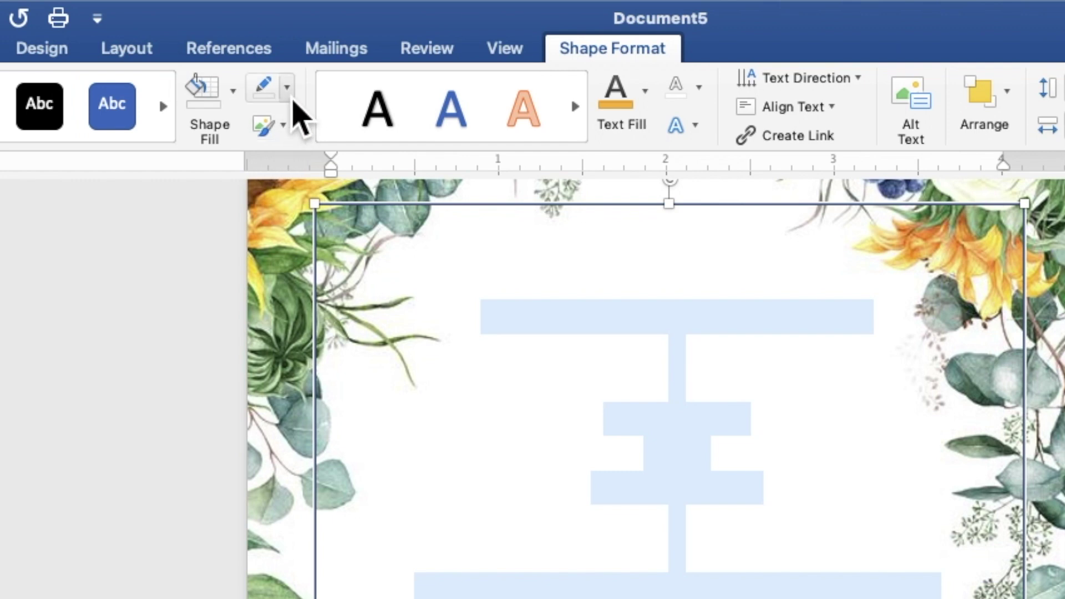
click(291, 98)
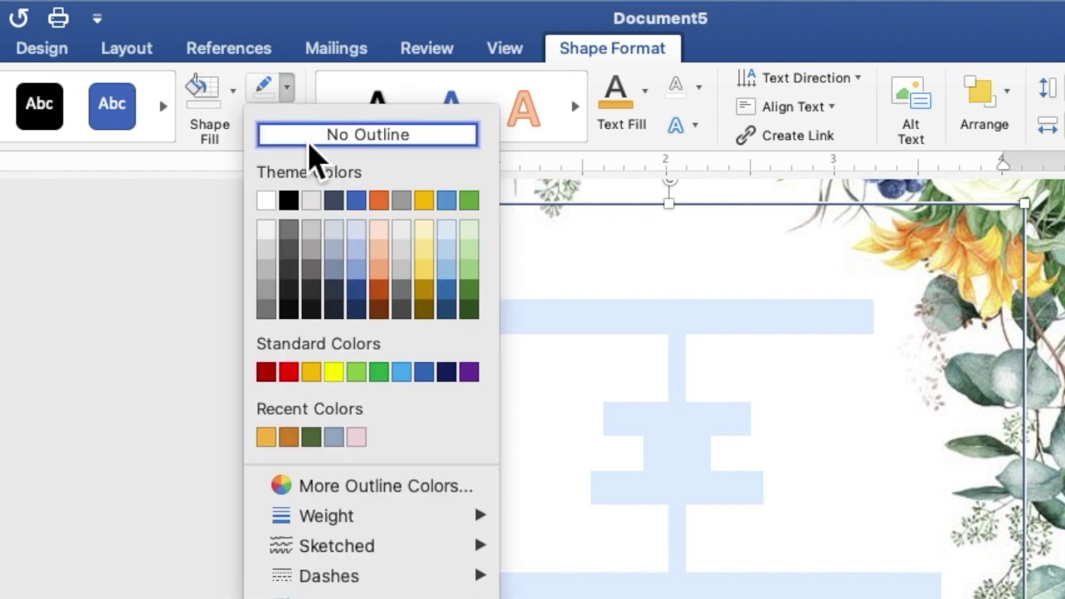
click(309, 145)
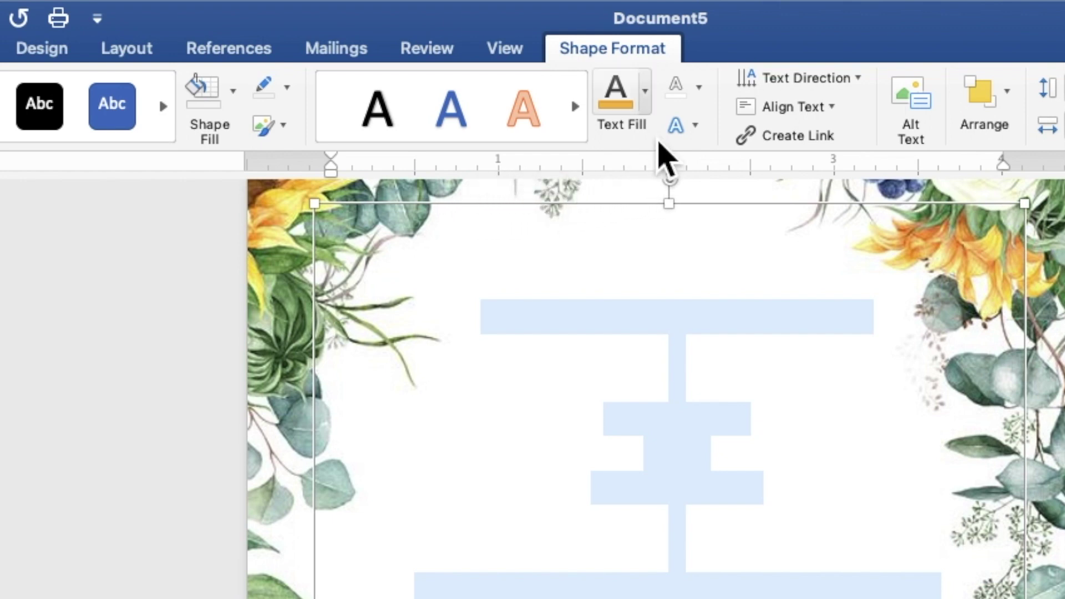
click(645, 106)
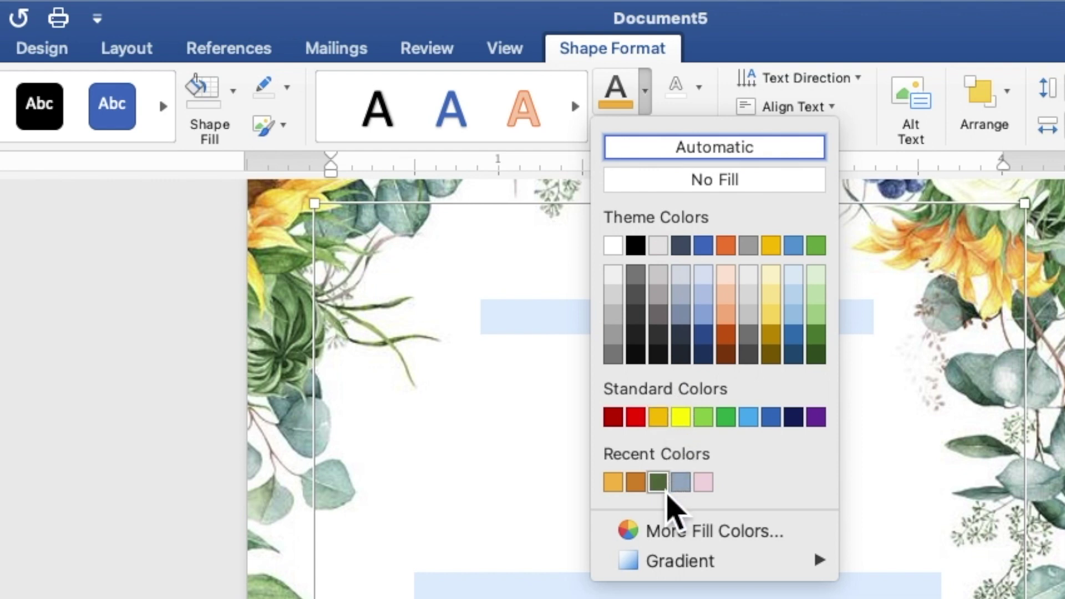
click(659, 481)
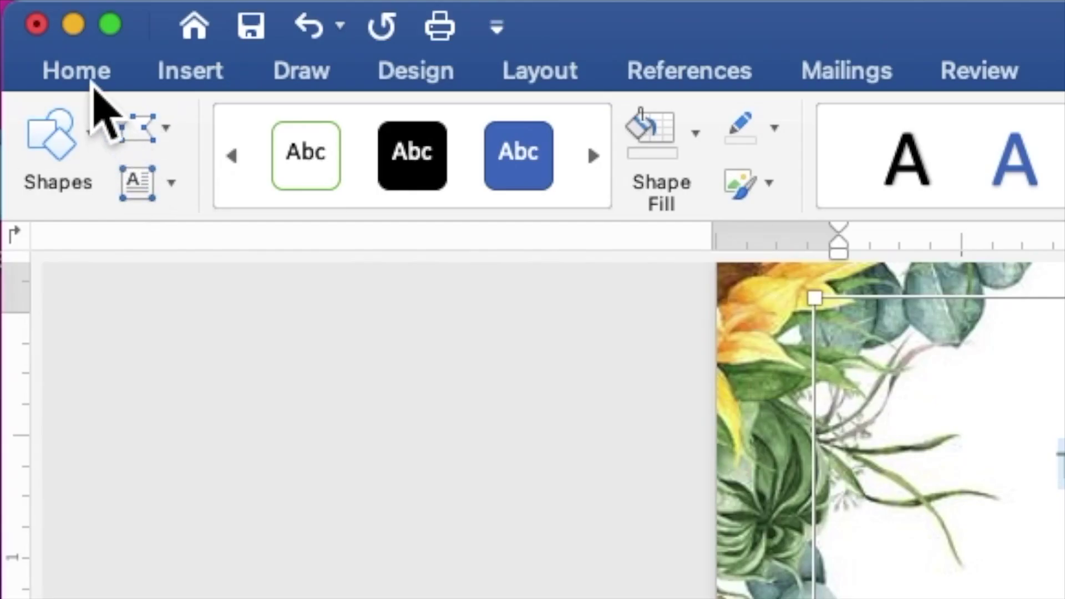
- Set all the invitation text in Times New Roman at 9 pt
click(83, 78)
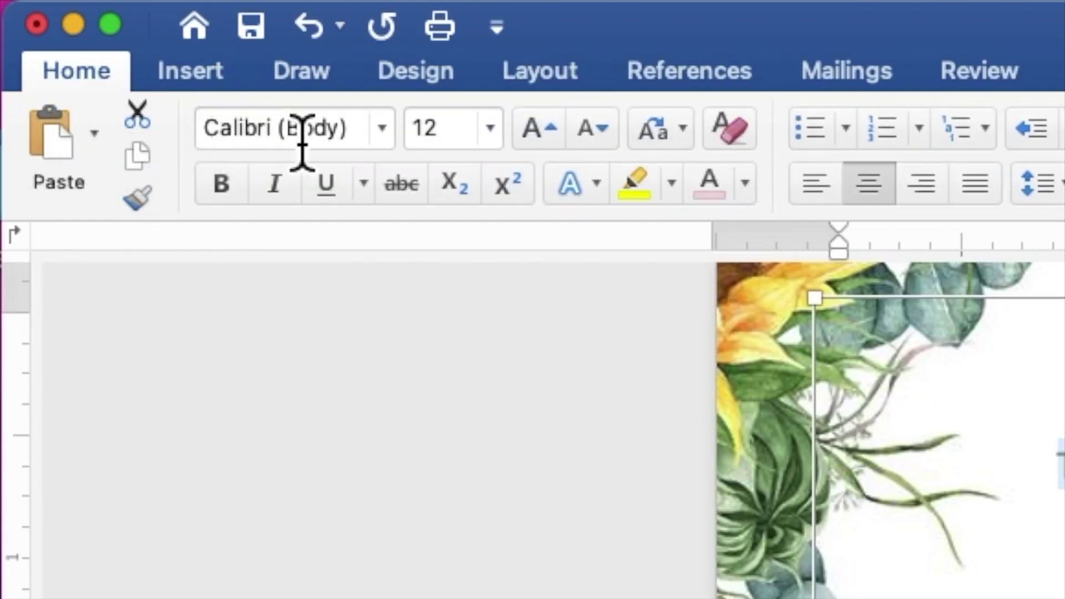
click(383, 129)
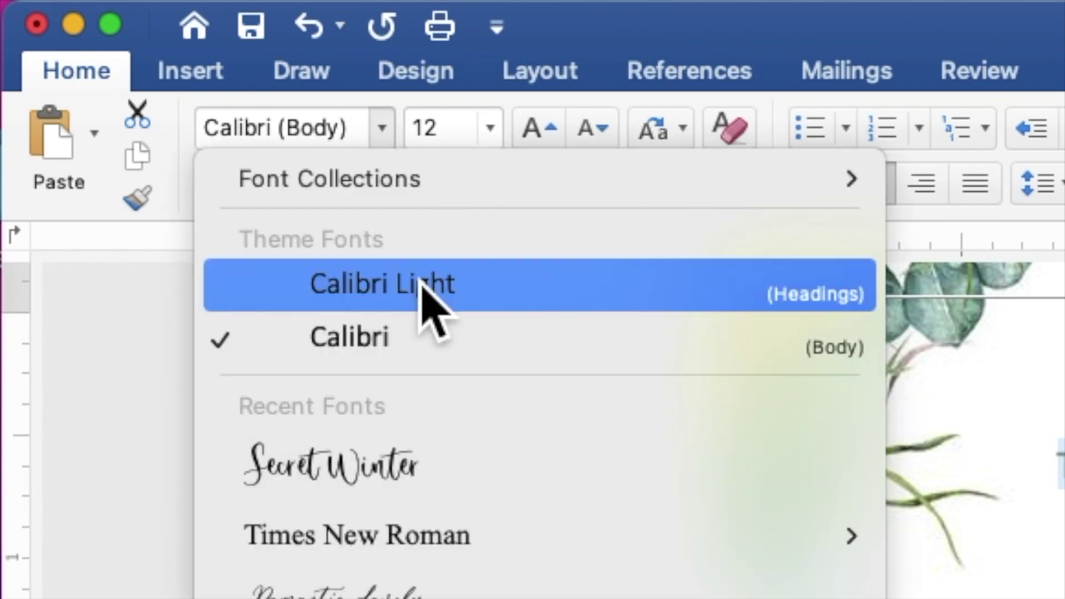
mouse_move(358, 535)
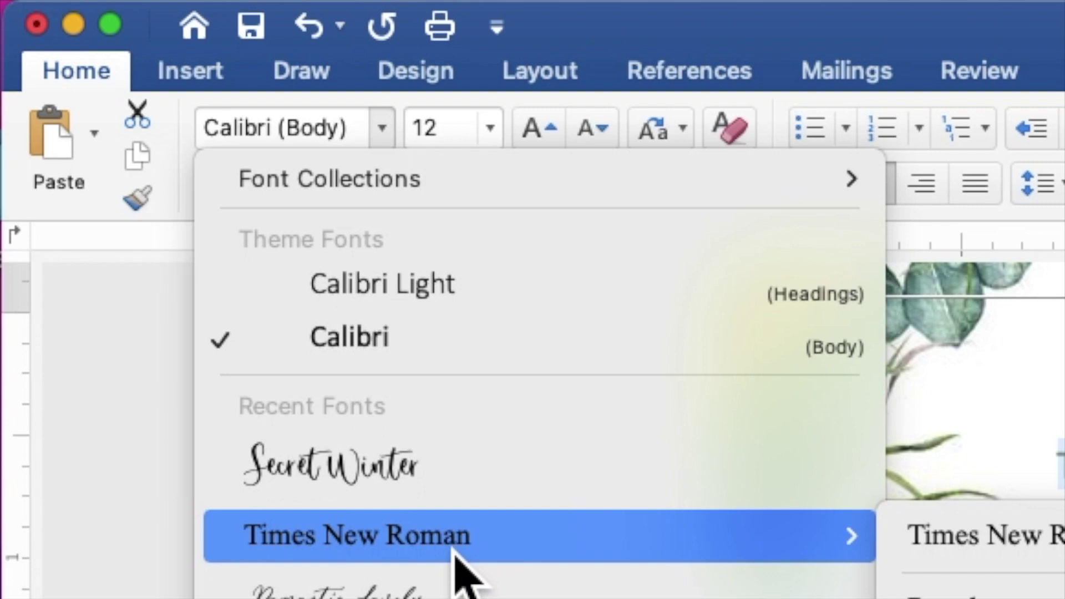
click(452, 552)
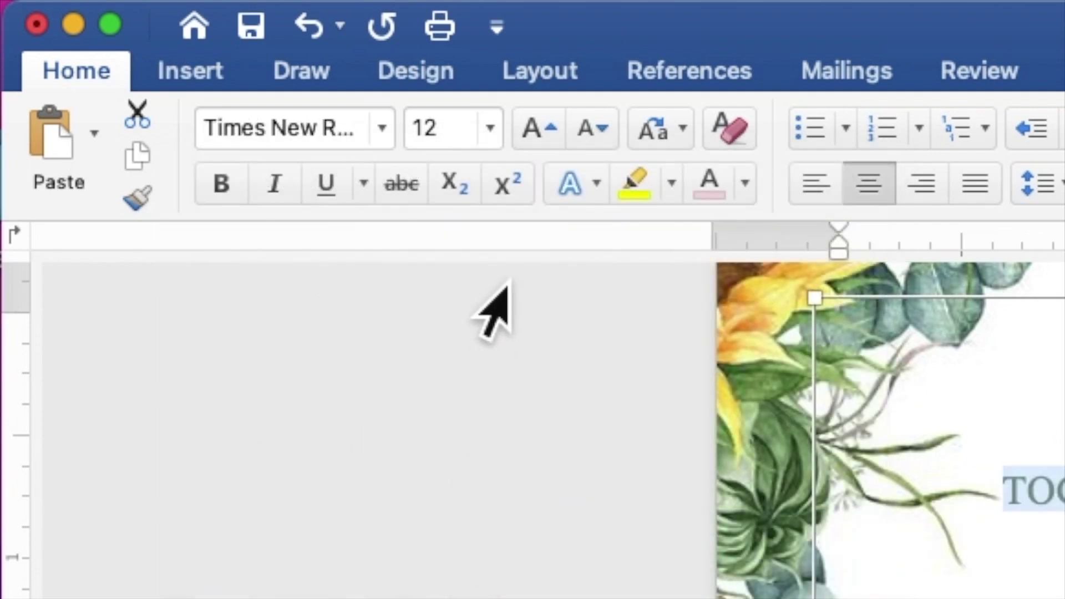
click(422, 146)
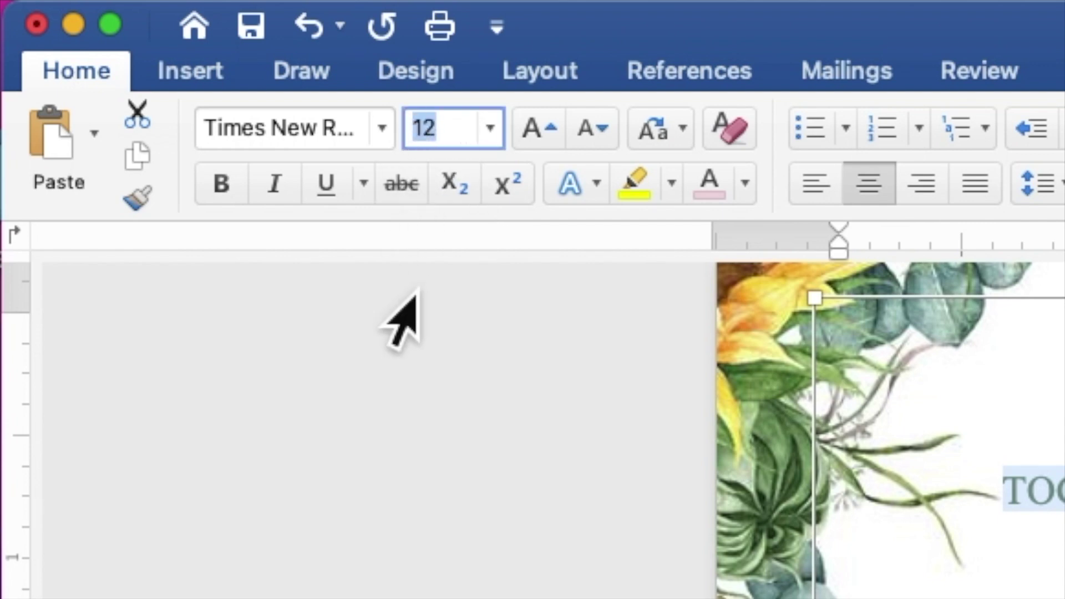
text(9)
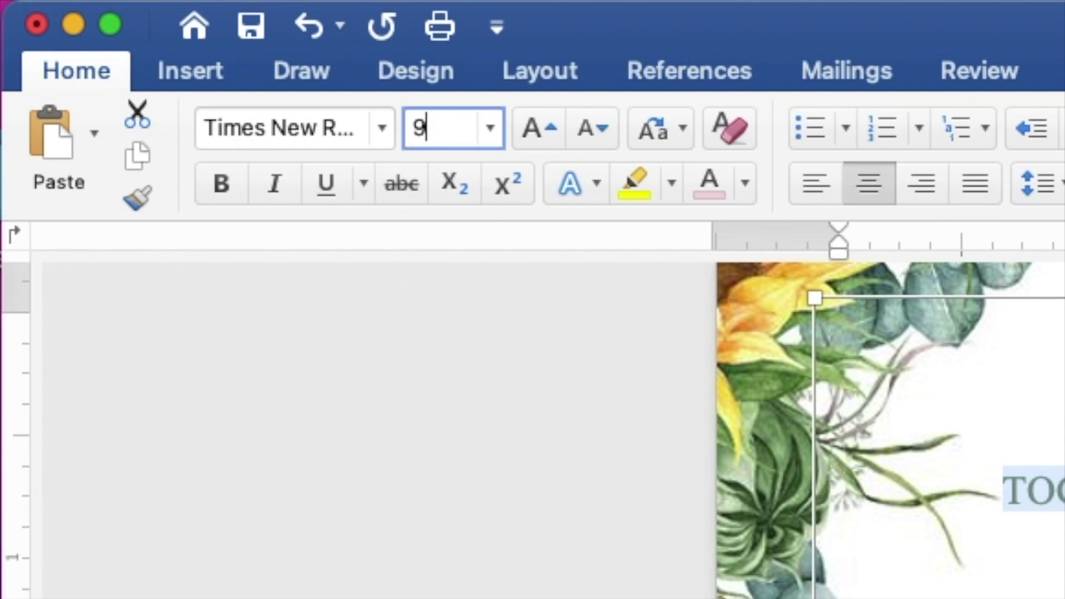
key(Return)
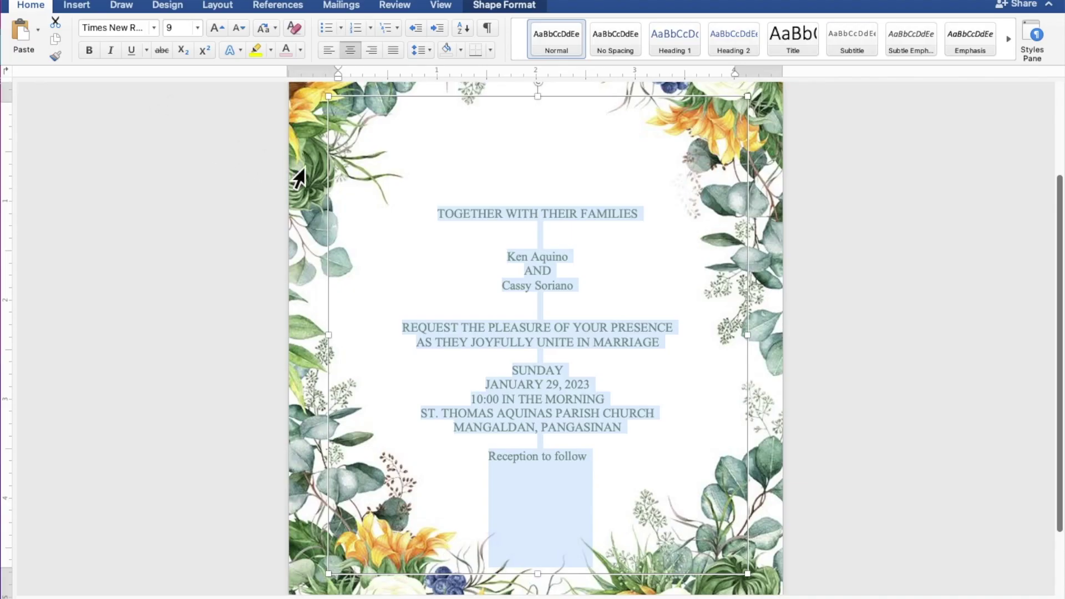
- Set both of the couple's name lines in Secret Winter at 25 pt
click(573, 258)
drag(578, 265, 519, 260)
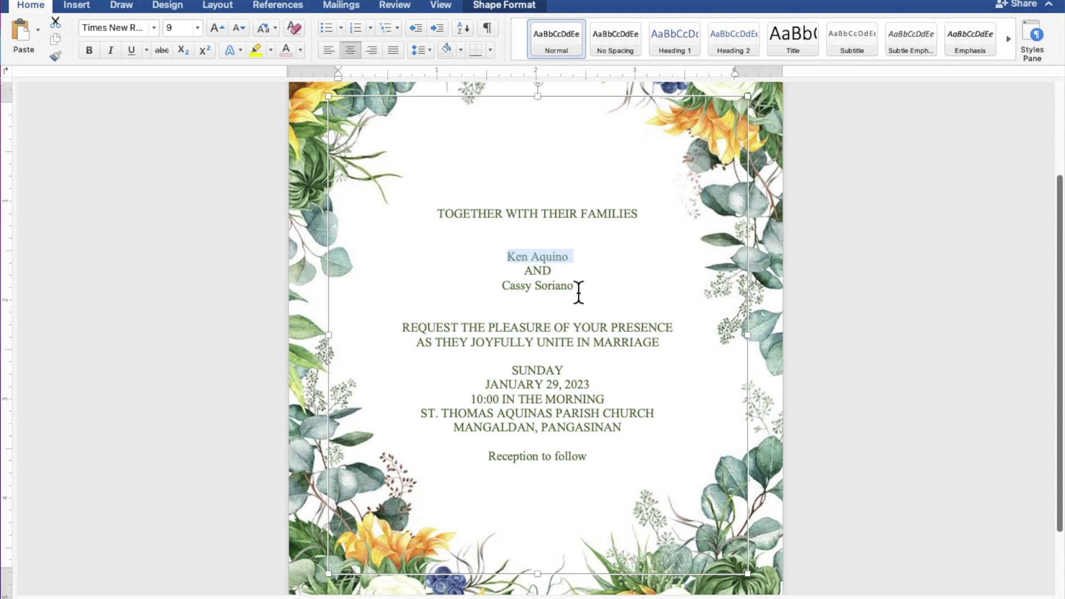
drag(578, 292, 516, 292)
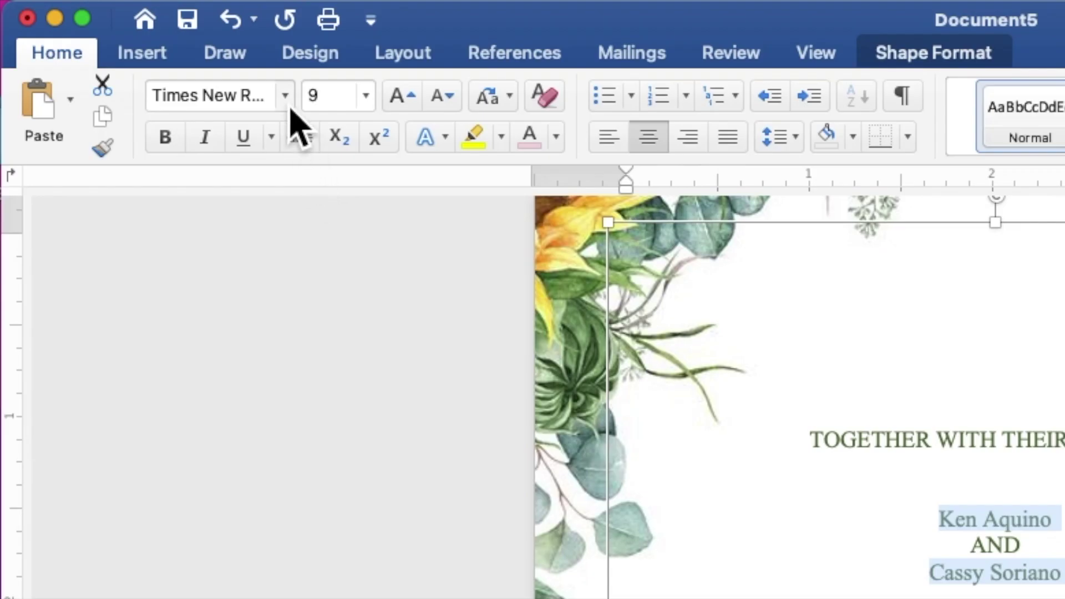
click(285, 99)
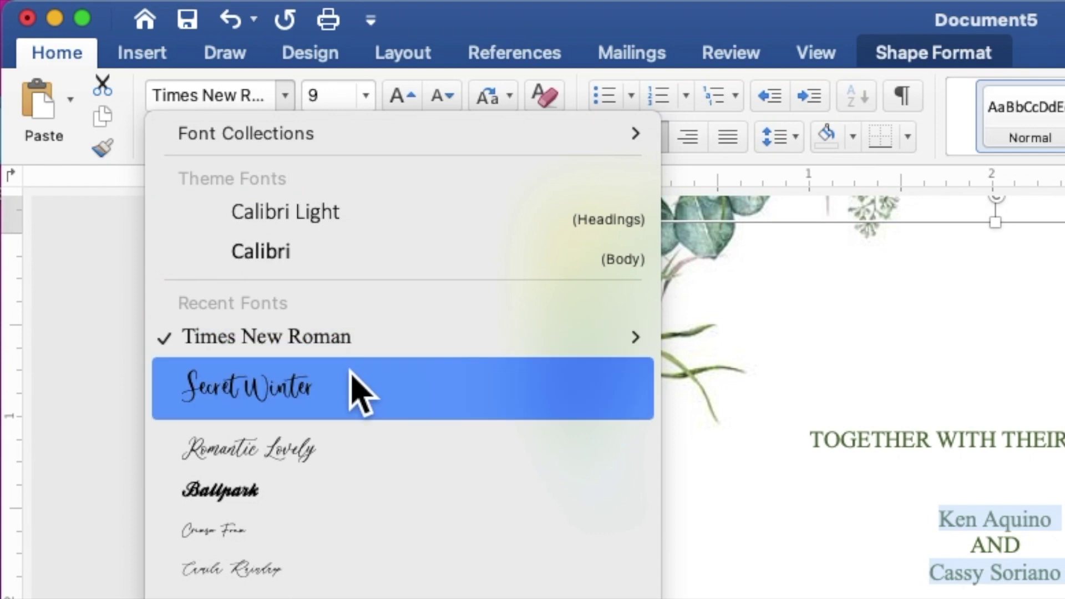
click(363, 414)
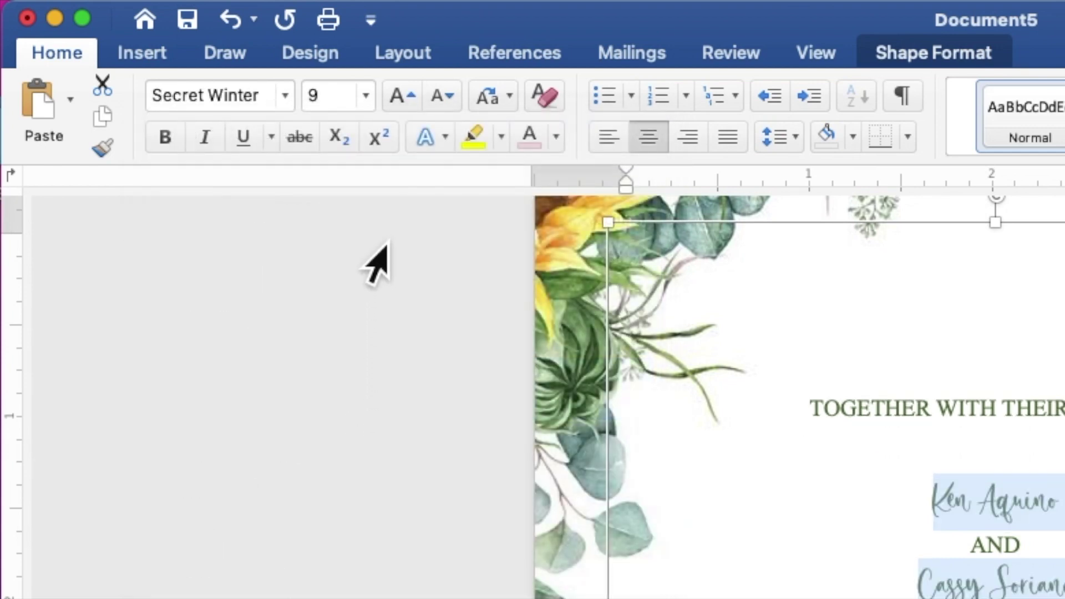
click(332, 100)
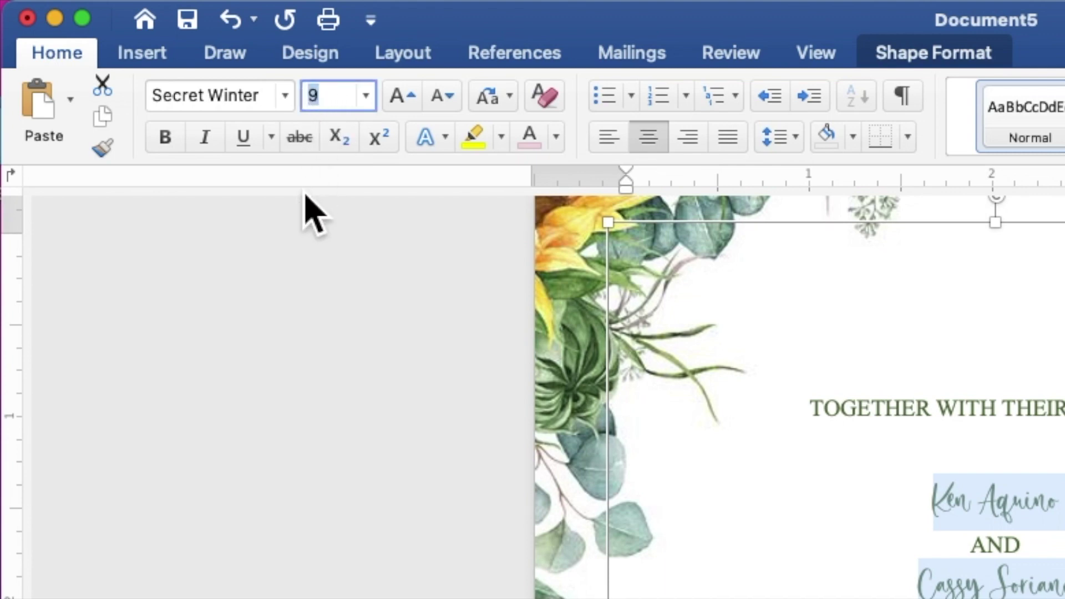
text(25)
key(Return)
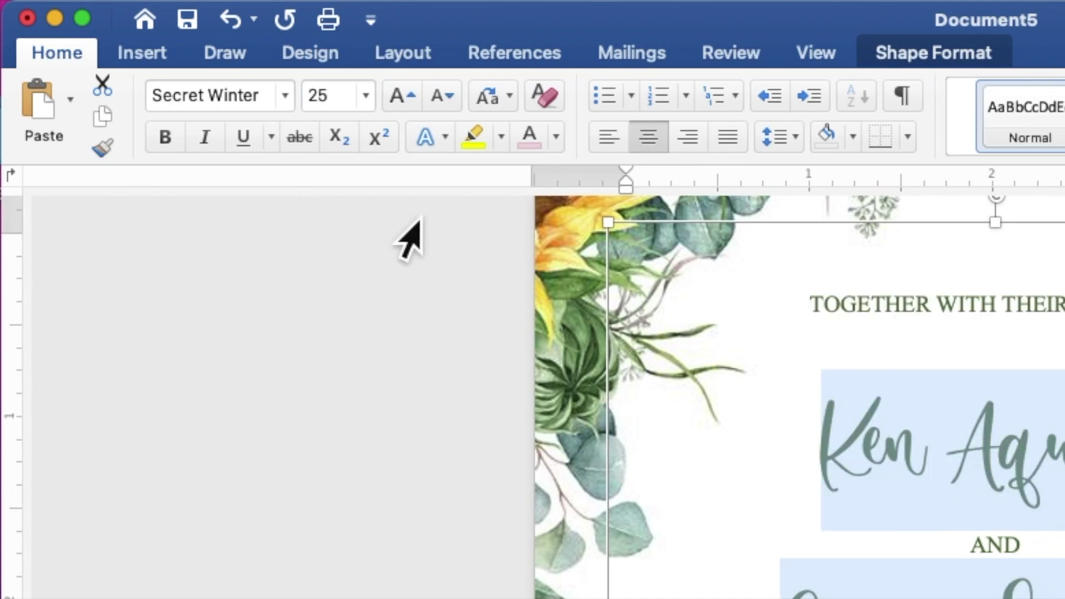
- Colour the two names gold from Recent Colors
click(555, 138)
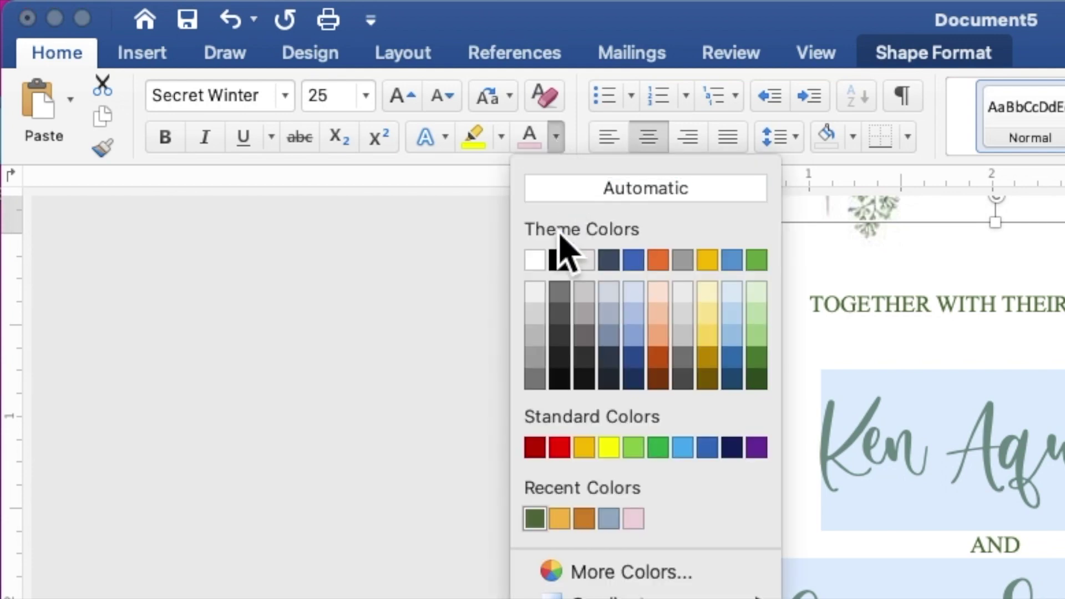
click(568, 521)
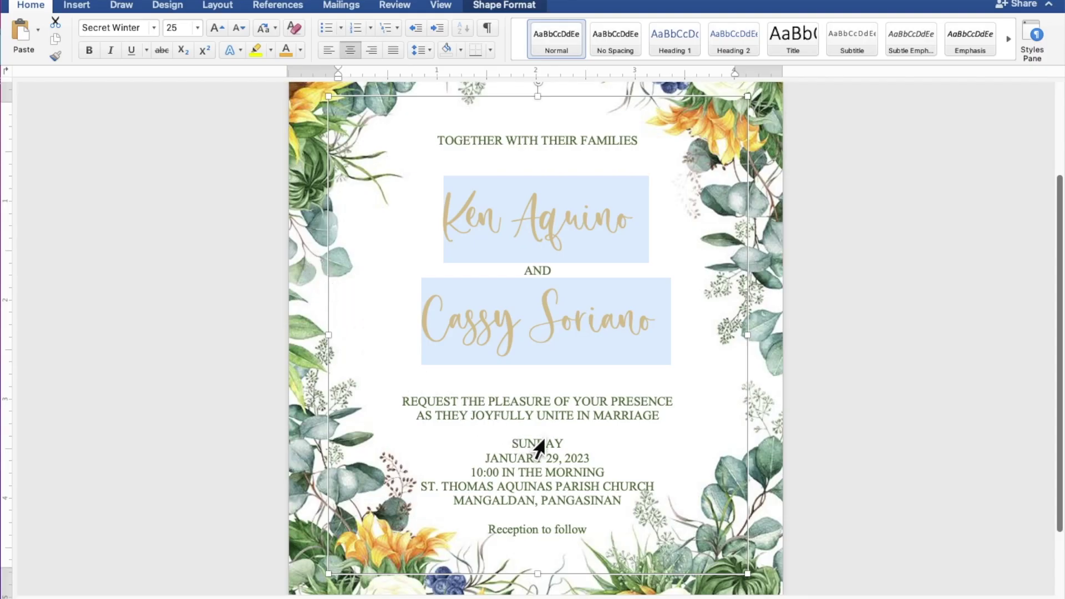
click(552, 443)
- Format the closing line 'Reception to follow' as Secret Winter, 12 pt, in the names' gold colour
scroll(552, 443, down, 1)
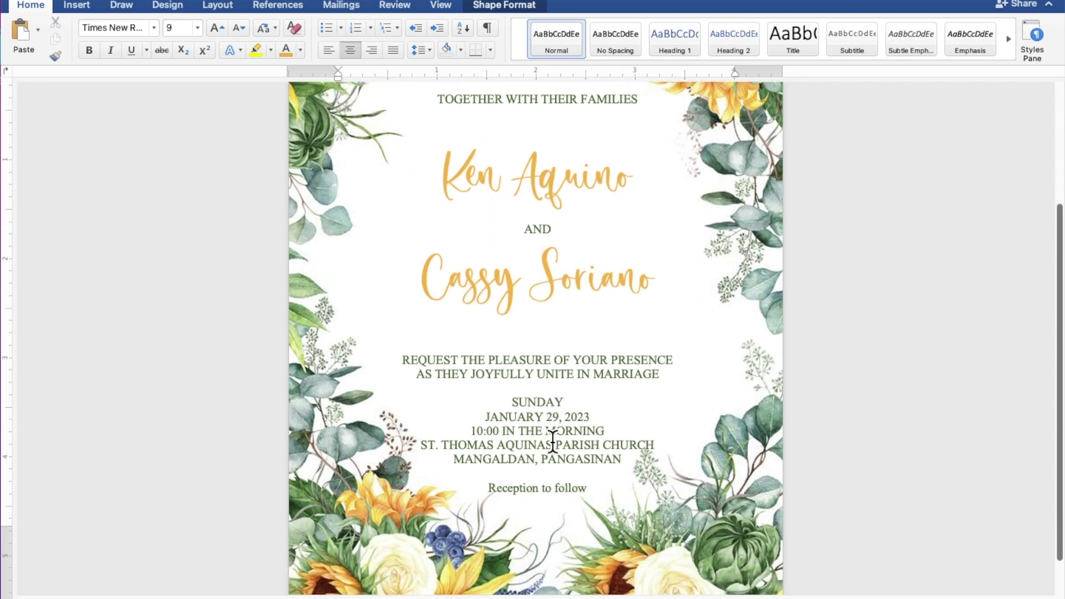
scroll(552, 441, down, 1)
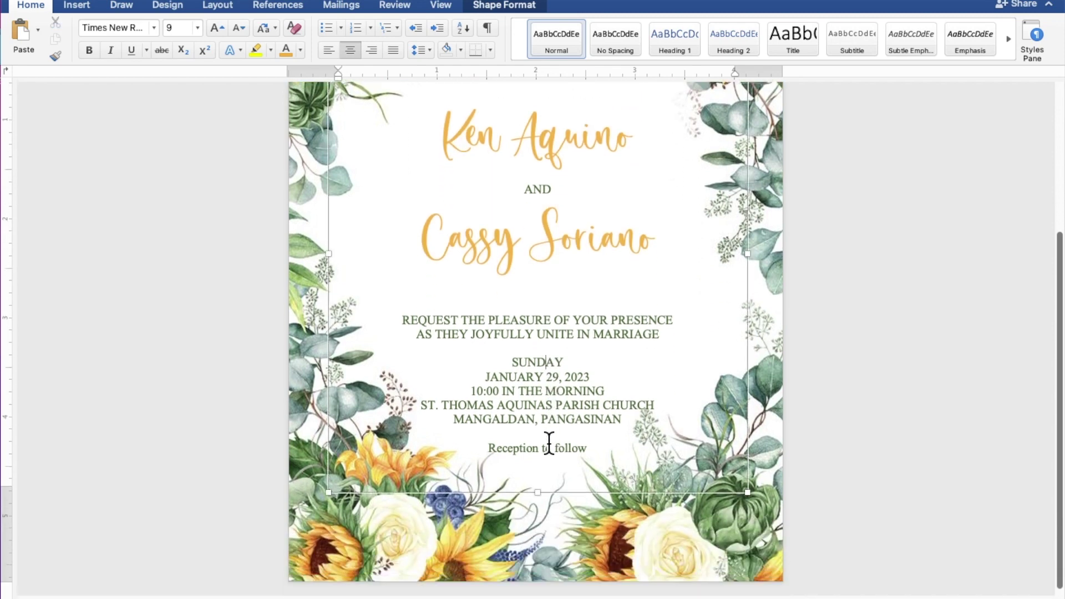
drag(608, 453, 537, 455)
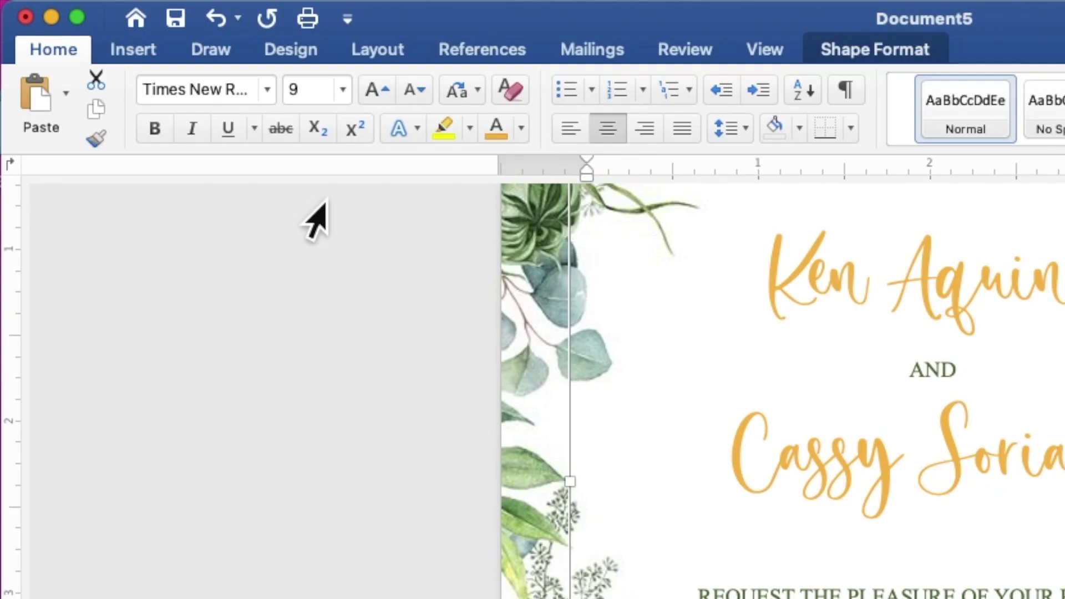
click(268, 91)
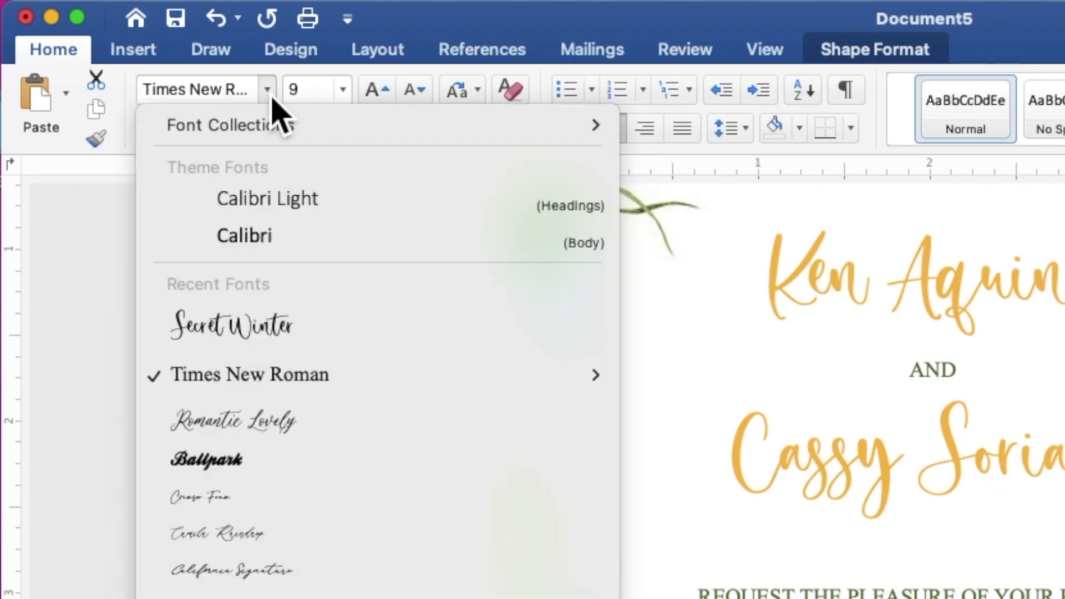
click(299, 325)
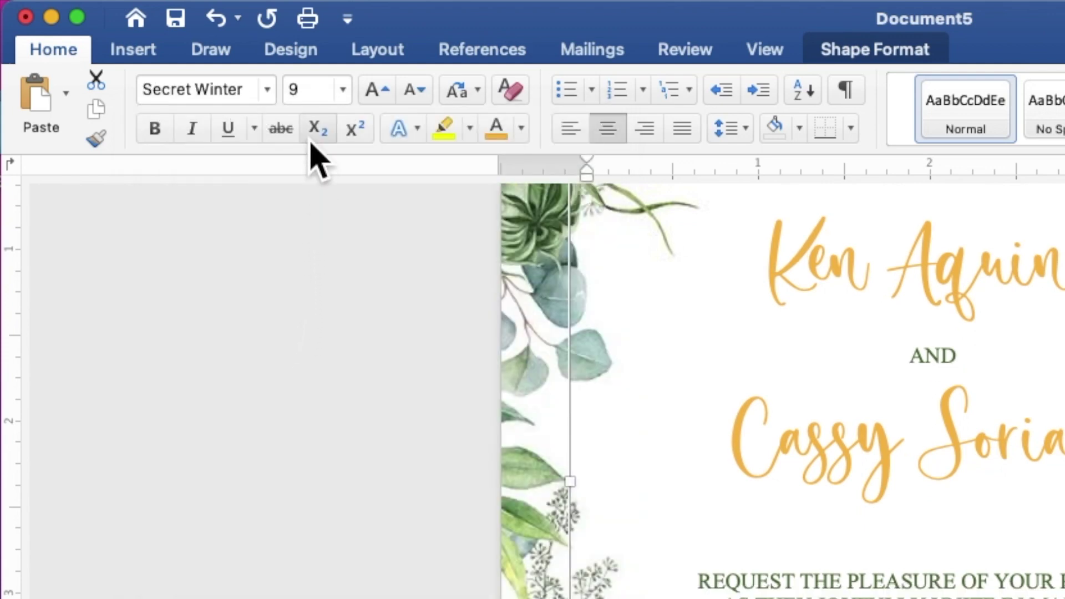
click(315, 94)
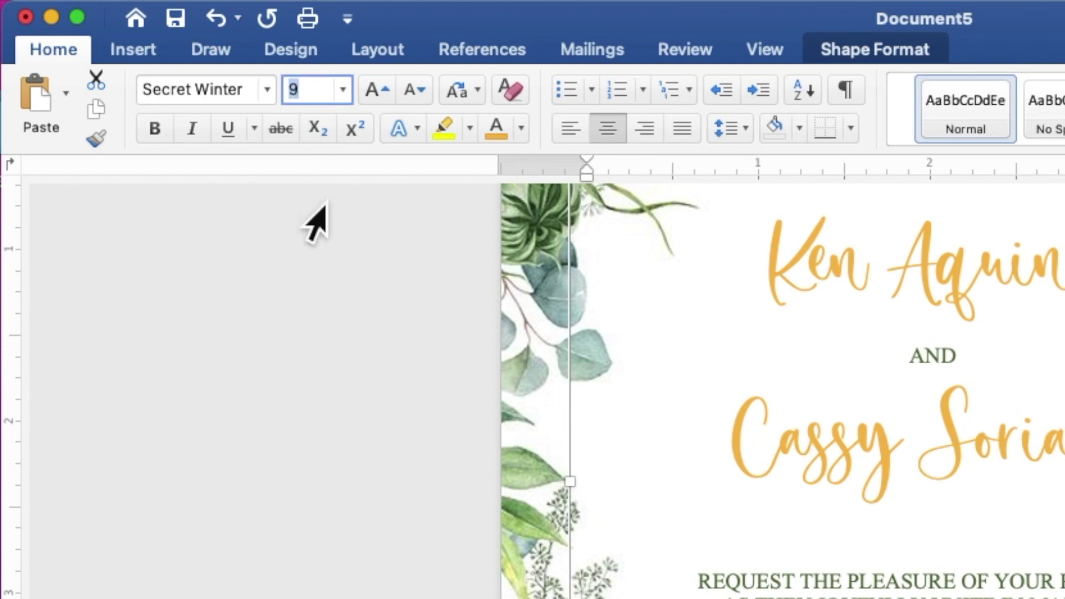
text(12)
key(Return)
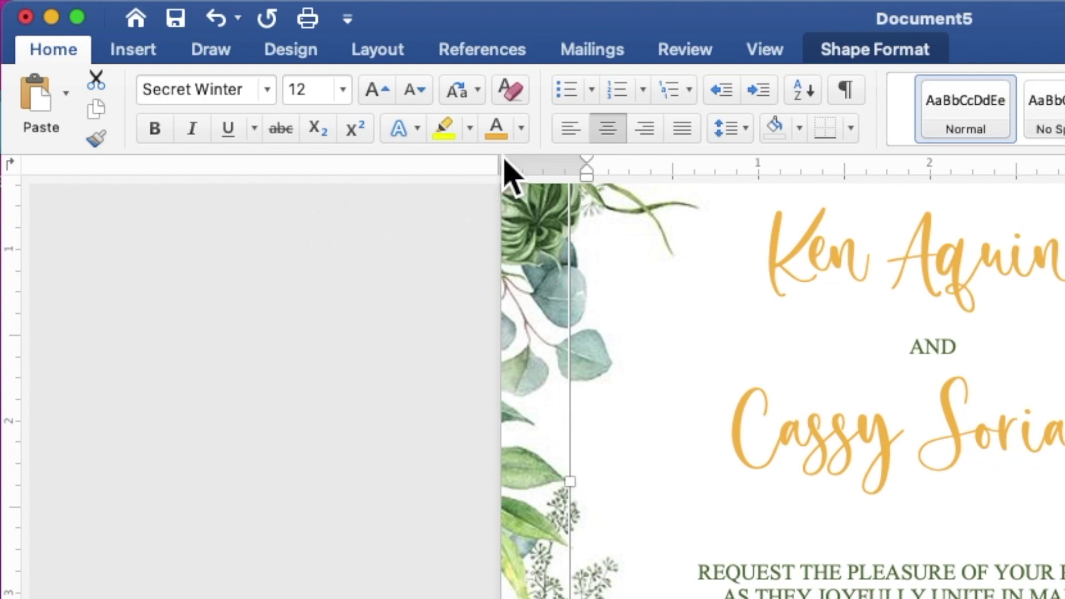
click(524, 137)
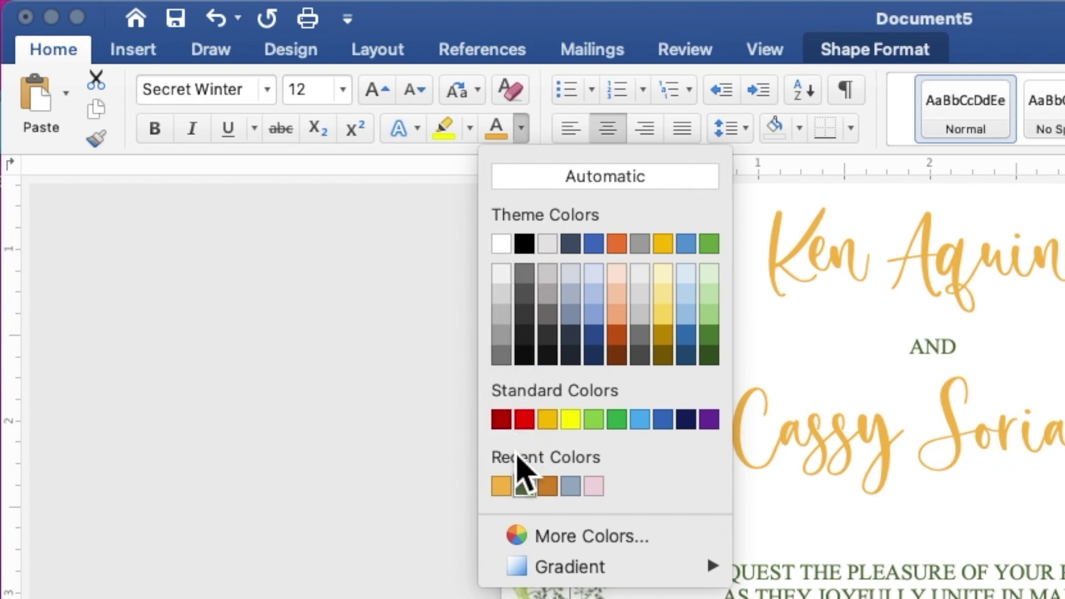
click(510, 495)
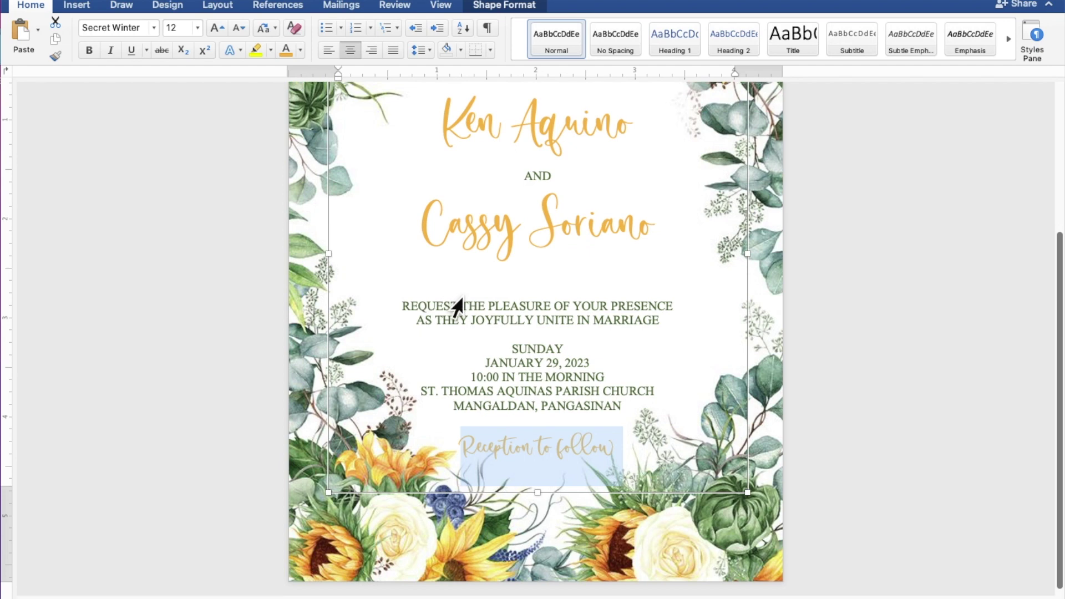
- Nudge the invitation text box up one arrow-key step inside the sunflower border and deselect it
click(931, 306)
scroll(931, 306, up, 4)
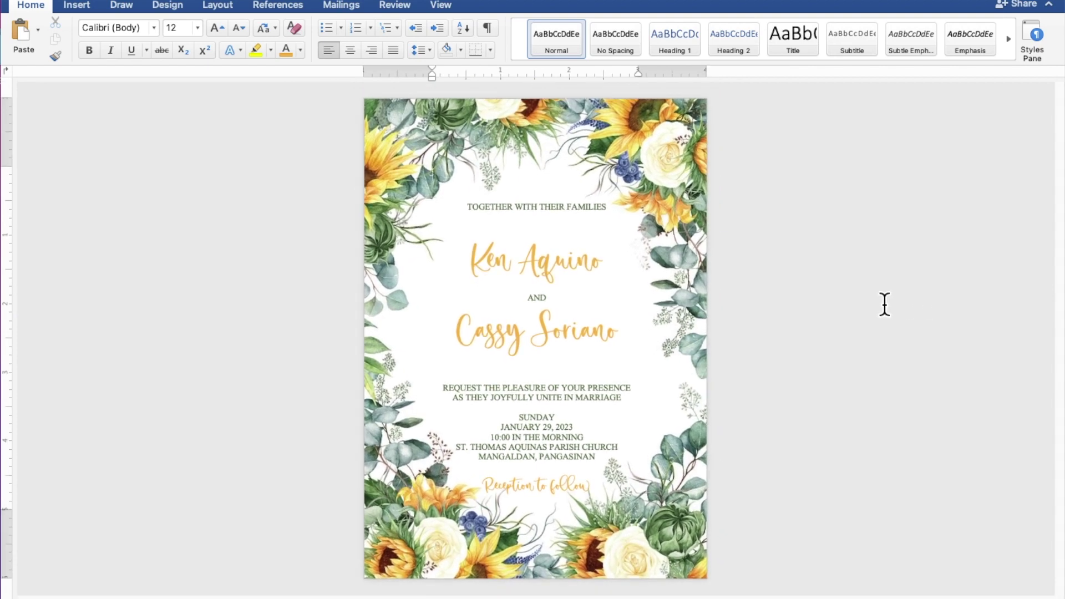
click(571, 228)
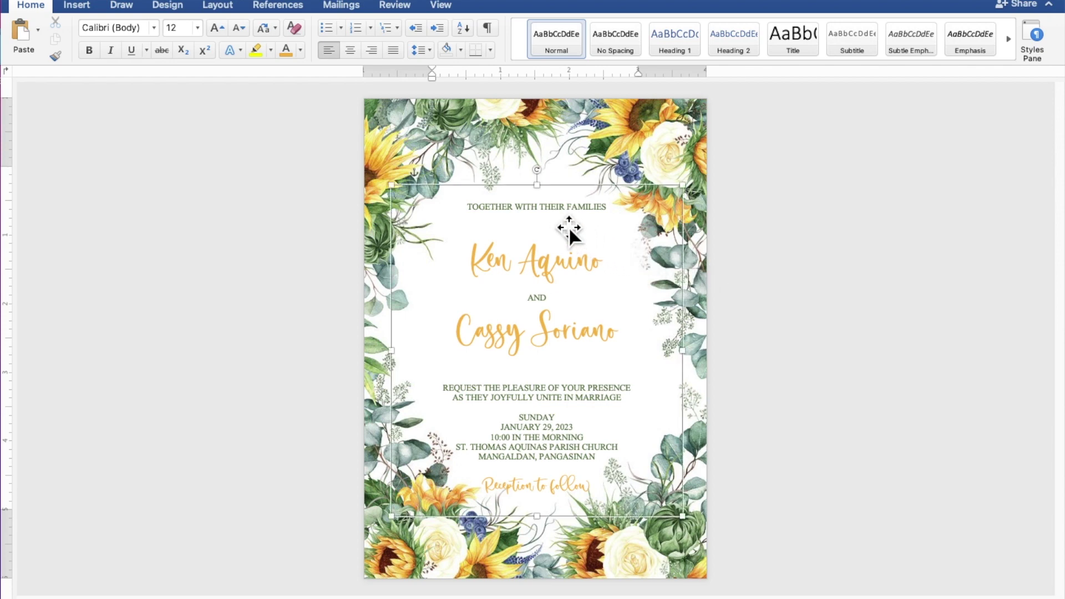
key(Up)
key(Up)
key(Up)
key(Up)
key(Up)
key(Up)
key(Up)
key(Up)
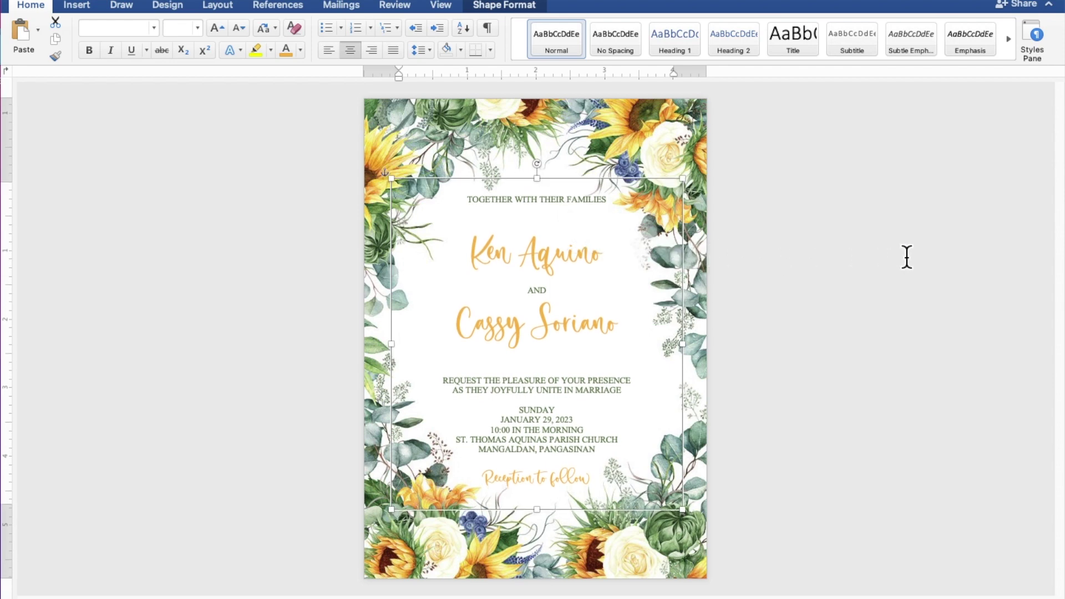
click(947, 255)
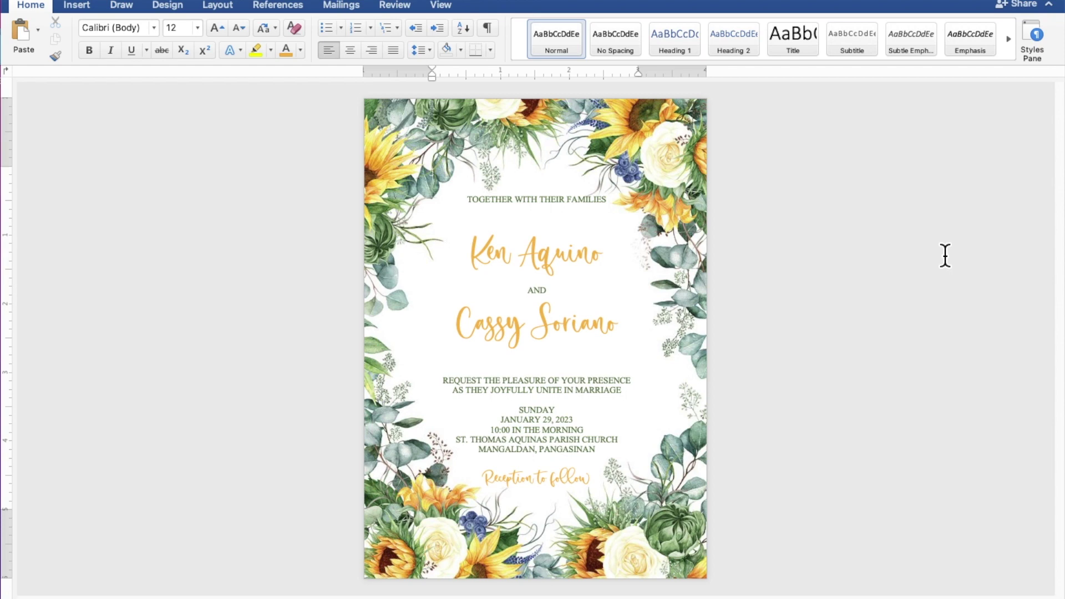